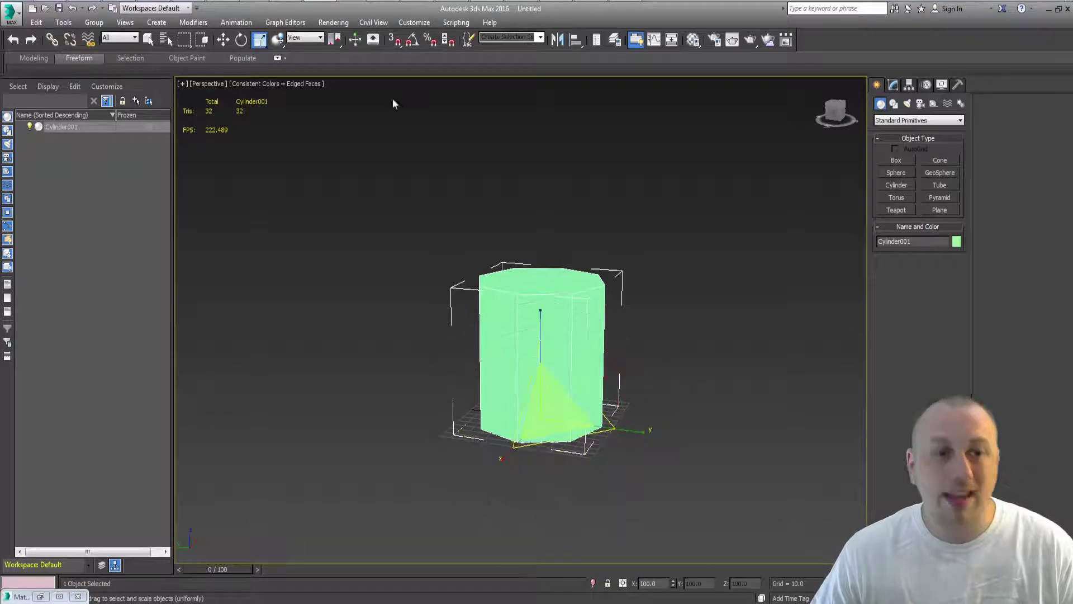
# Convert the cylinder to an editable mesh and switch to vertex-level editing
pyautogui.click(893, 85)
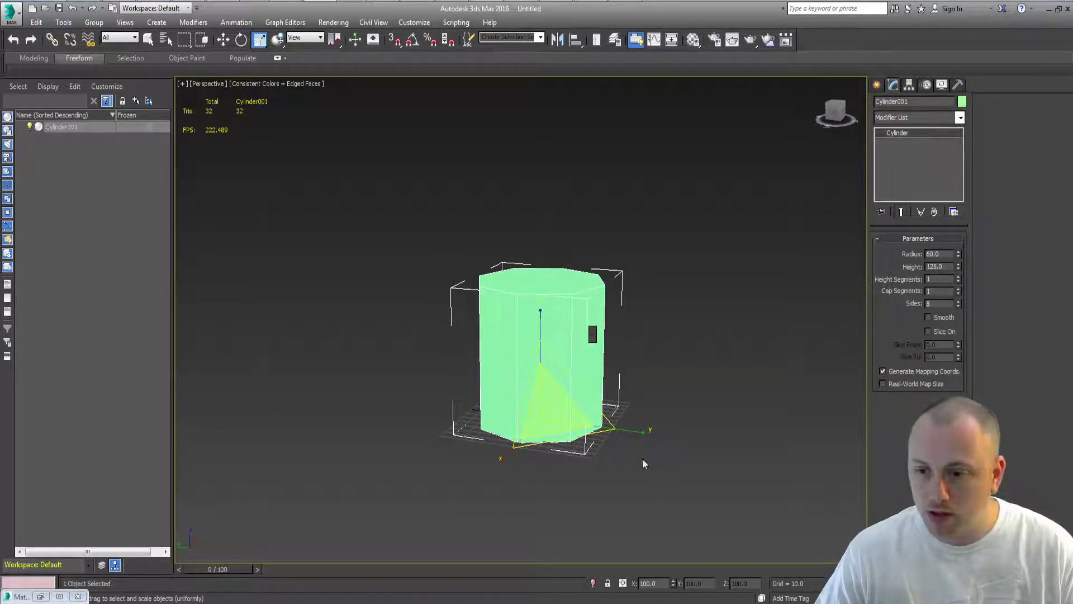
pyautogui.click(760, 451)
pyautogui.press('1')
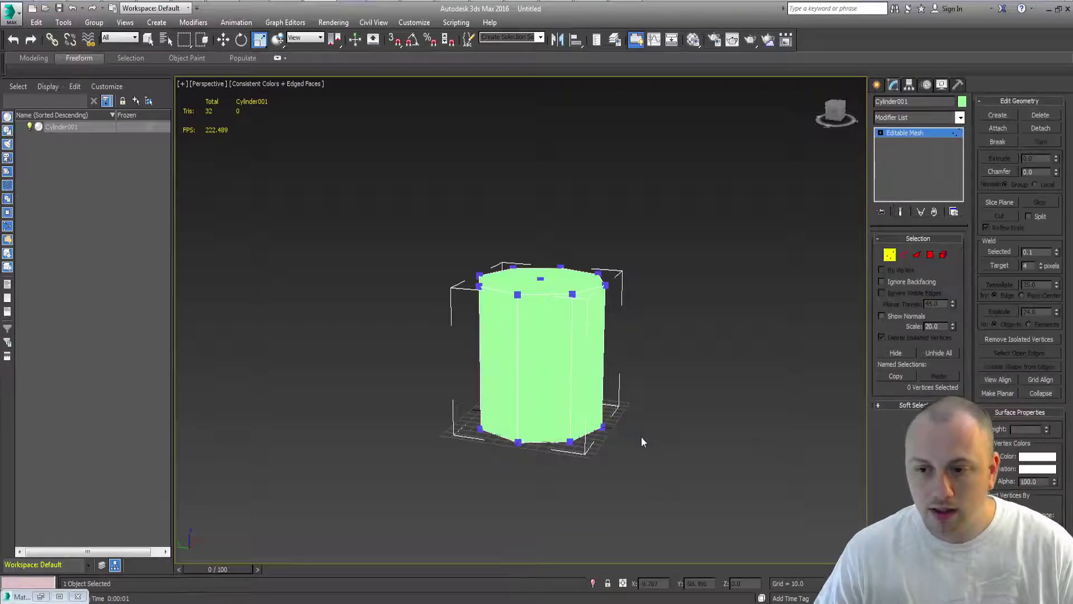
pyautogui.hotkey('ctrl', 'a')
pyautogui.keyDown('alt'); pyautogui.moveTo(568, 334); pyautogui.dragTo(591, 371, button='middle'); pyautogui.keyUp('alt')
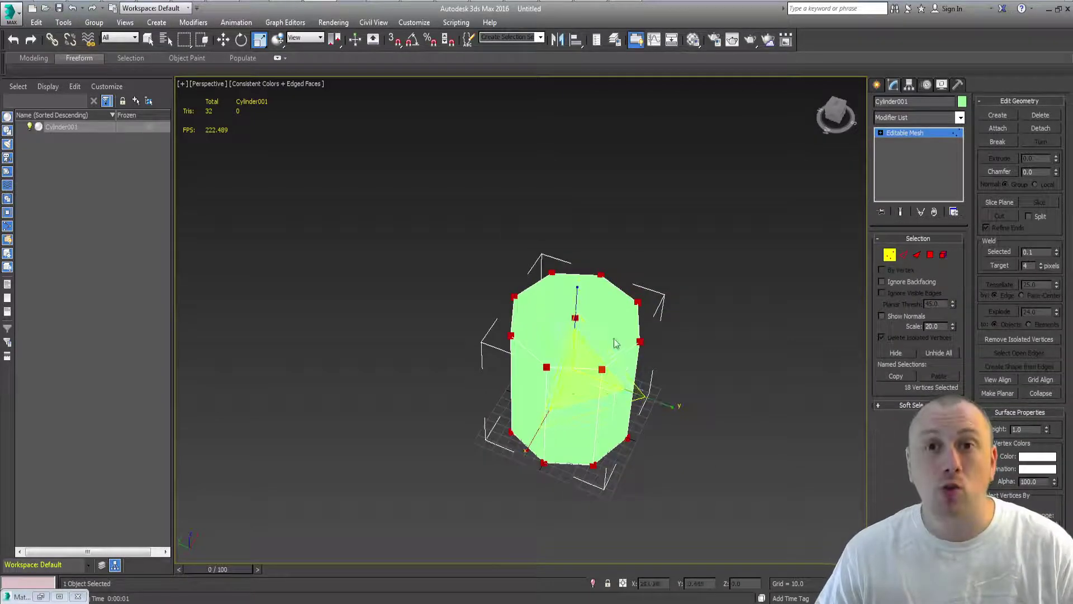
pyautogui.press('4')
pyautogui.press('1')
pyautogui.keyDown('alt'); pyautogui.moveTo(632, 413); pyautogui.dragTo(592, 332, button='middle'); pyautogui.keyUp('alt')
# Select the ring of vertices at the cylinder's bottom and set their Z position to -5
pyautogui.press('q')
pyautogui.moveTo(468, 443); pyautogui.dragTo(791, 327)
pyautogui.write('w')
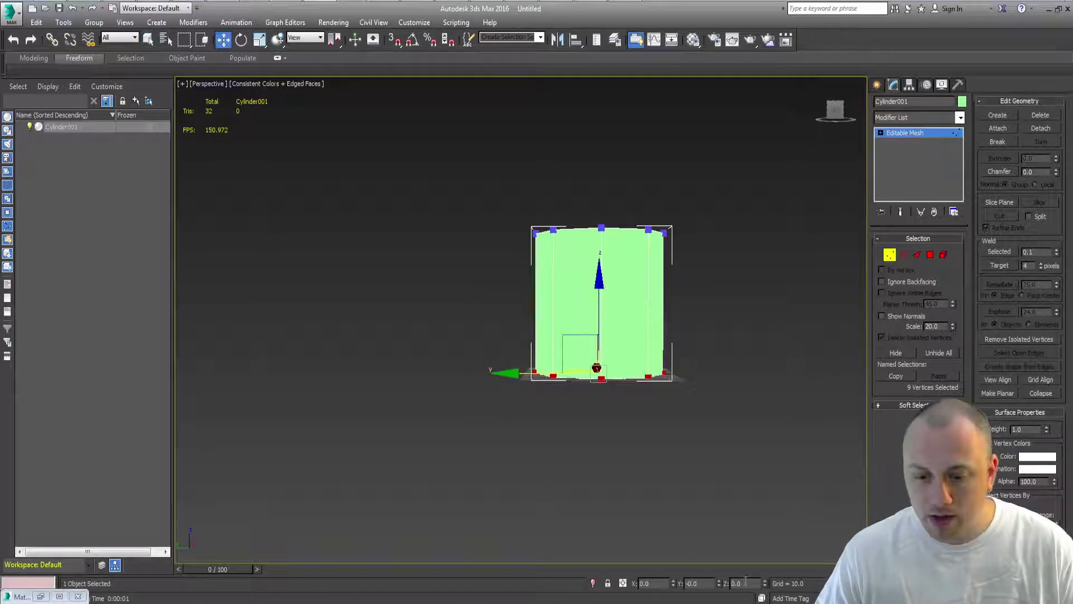
pyautogui.write('-5')
pyautogui.press('Tab')
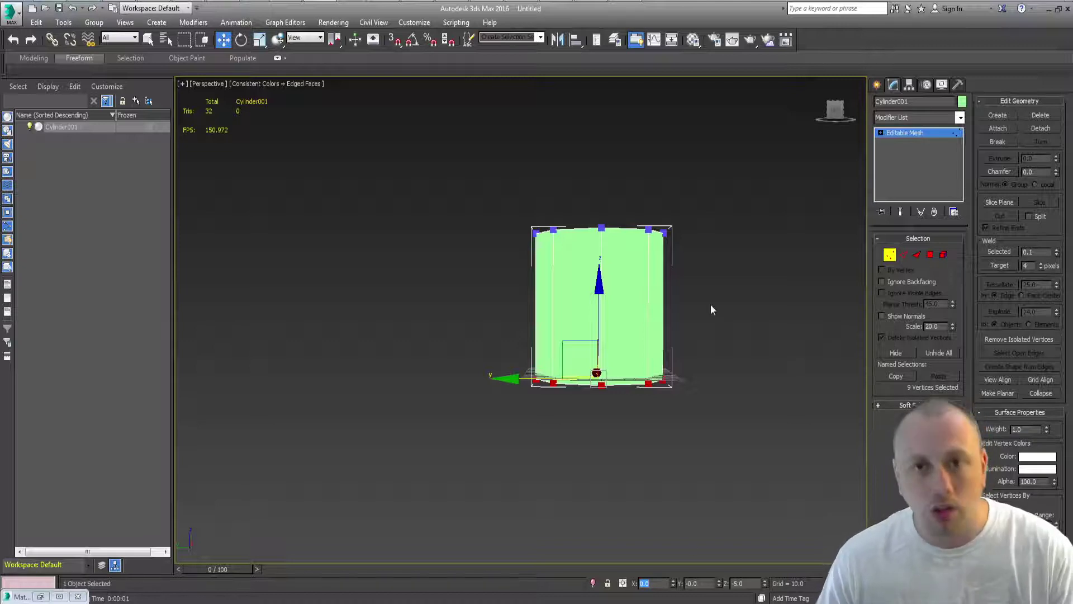
# Apply the wood plank material from the Material Editor to the cylinder
pyautogui.keyDown('alt'); pyautogui.moveTo(718, 147); pyautogui.dragTo(700, 395, button='middle'); pyautogui.keyUp('alt')
pyautogui.moveTo(829, 217); pyautogui.dragTo(744, 223, button='middle')
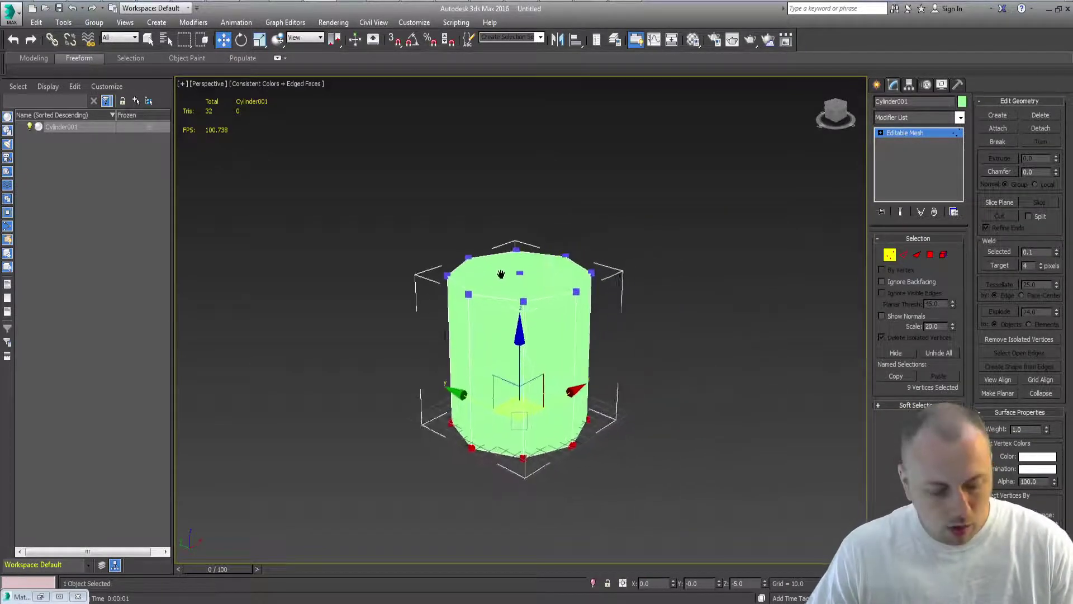
pyautogui.press('m')
pyautogui.moveTo(813, 126); pyautogui.dragTo(539, 347)
pyautogui.click(839, 68)
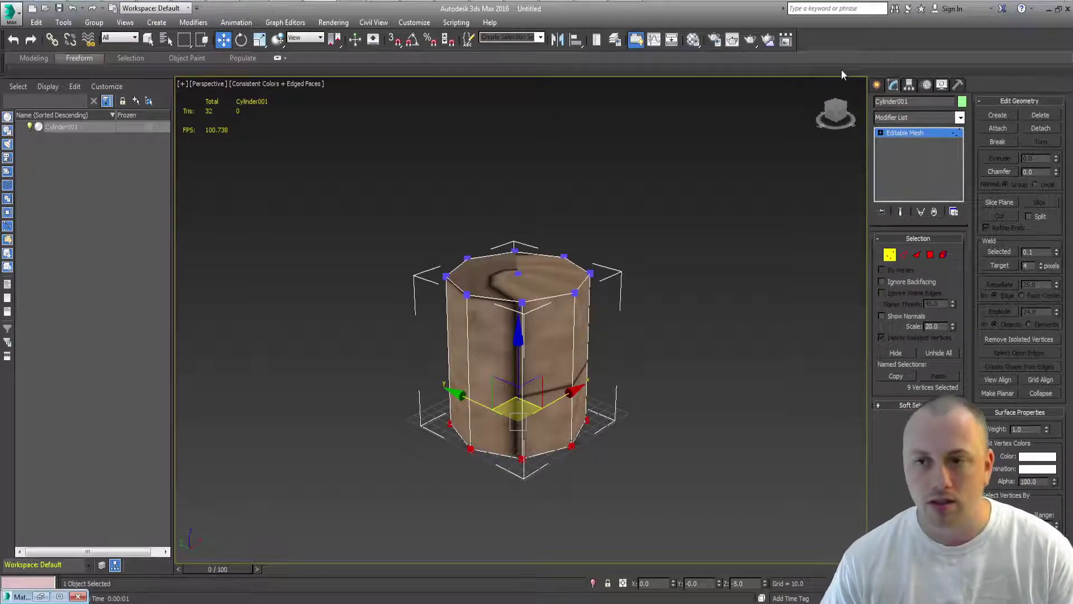
# Select all of the cylinder's polygons and add a UVW Map modifier to them
pyautogui.click(931, 255)
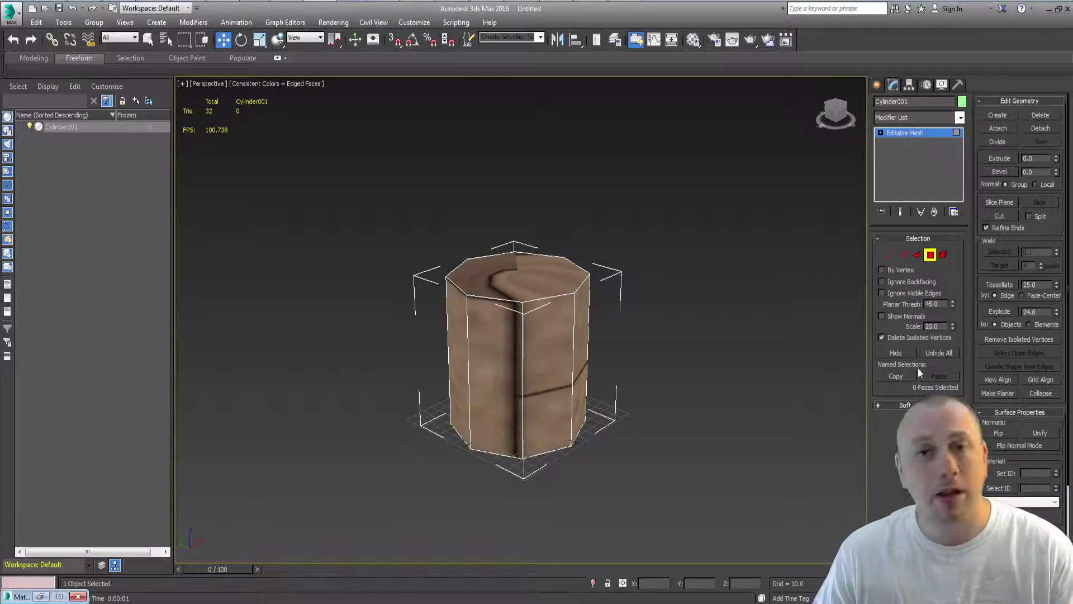
pyautogui.hotkey('ctrl', 'a')
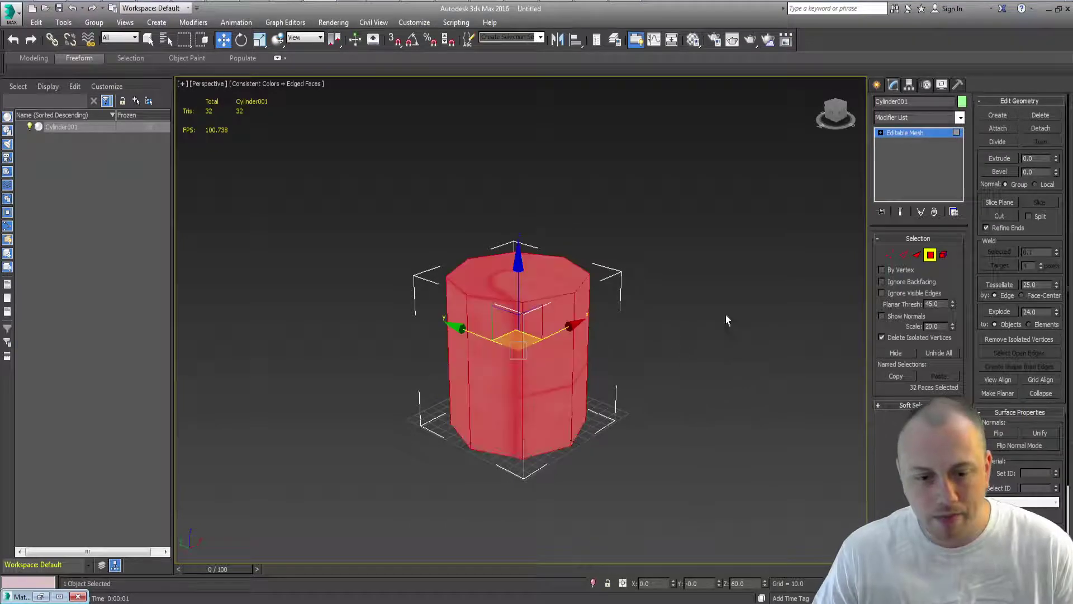
pyautogui.click(946, 118)
pyautogui.write('uvw')
pyautogui.press('Return')
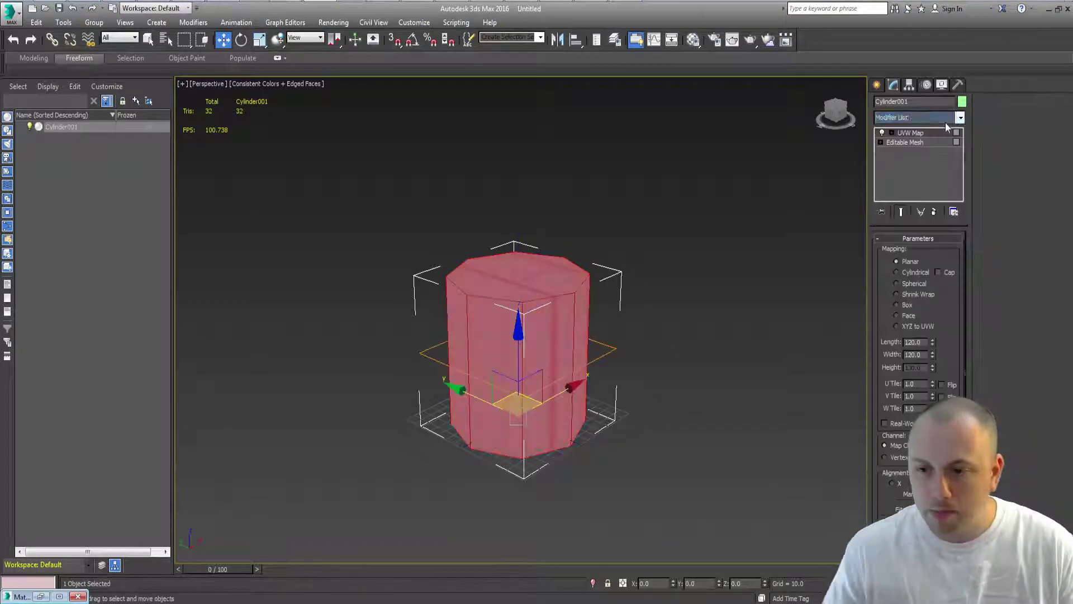
# Set the mapping to Cylindrical with U Tile 10 and V Tile 3, and collapse the modifier into the editable mesh
pyautogui.click(896, 271)
pyautogui.doubleClick(910, 383)
pyautogui.write('10')
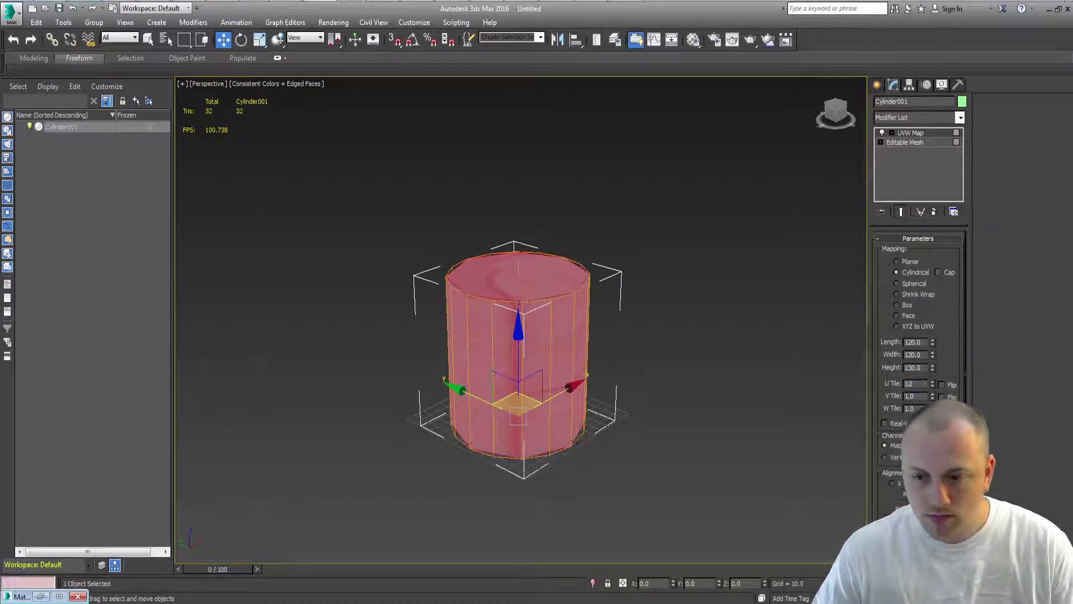
pyautogui.press('Return')
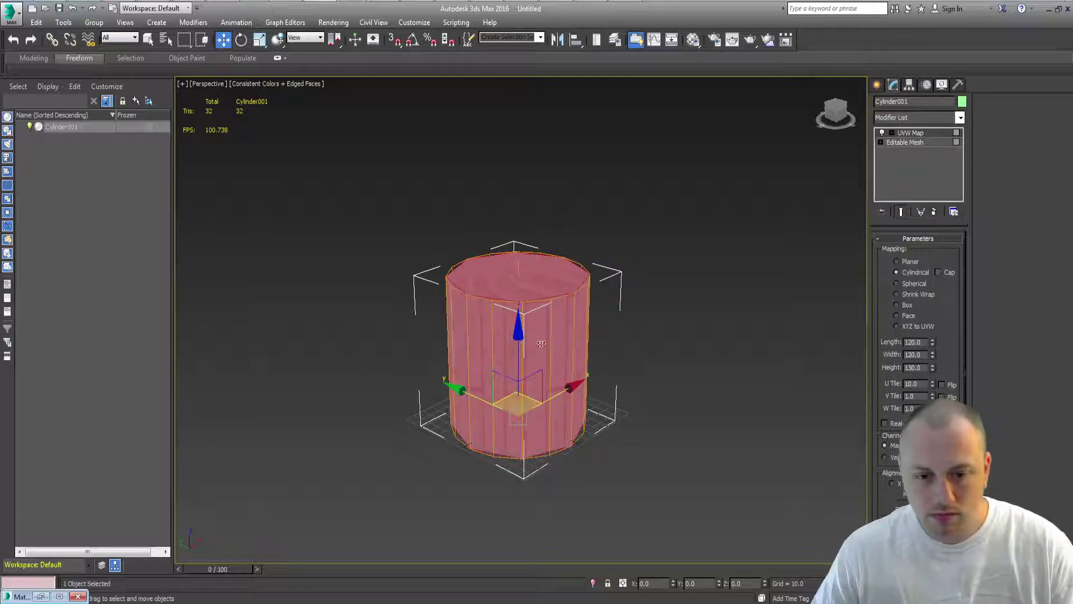
pyautogui.doubleClick(909, 395)
pyautogui.write('3')
pyautogui.press('Return')
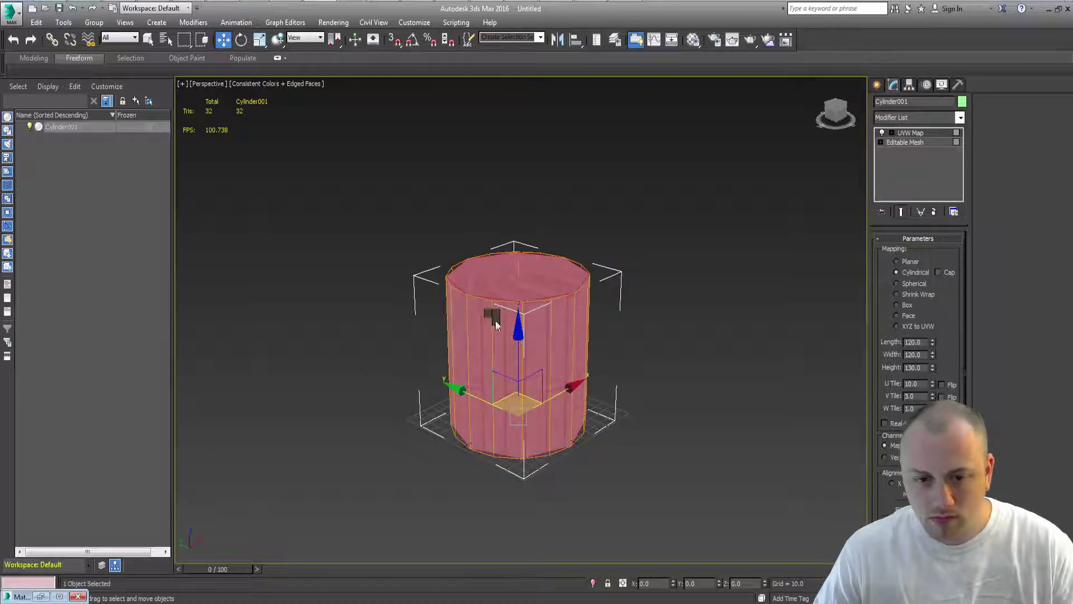
pyautogui.hotkey('alt', 'c')
pyautogui.press('4')
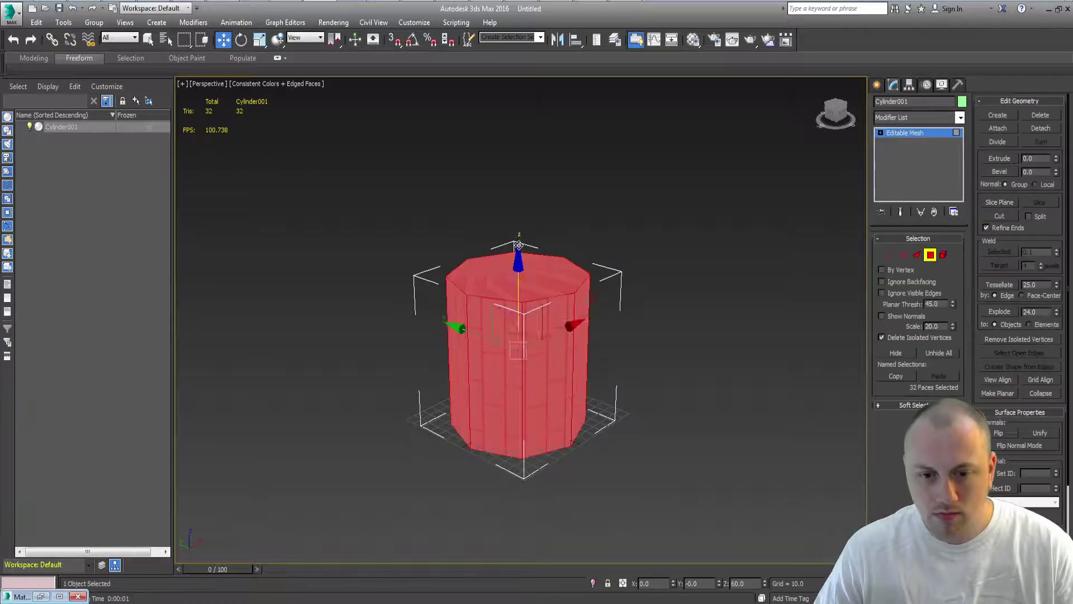
# Select only the cylinder's top and bottom cap faces and add a UVW Map modifier to them
pyautogui.press('q')
pyautogui.click(520, 275)
pyautogui.press('z')
pyautogui.keyDown('alt'); pyautogui.moveTo(526, 291); pyautogui.dragTo(534, 193, button='middle'); pyautogui.keyUp('alt')
pyautogui.keyDown('ctrl'); pyautogui.click(541, 480); pyautogui.keyUp('ctrl')
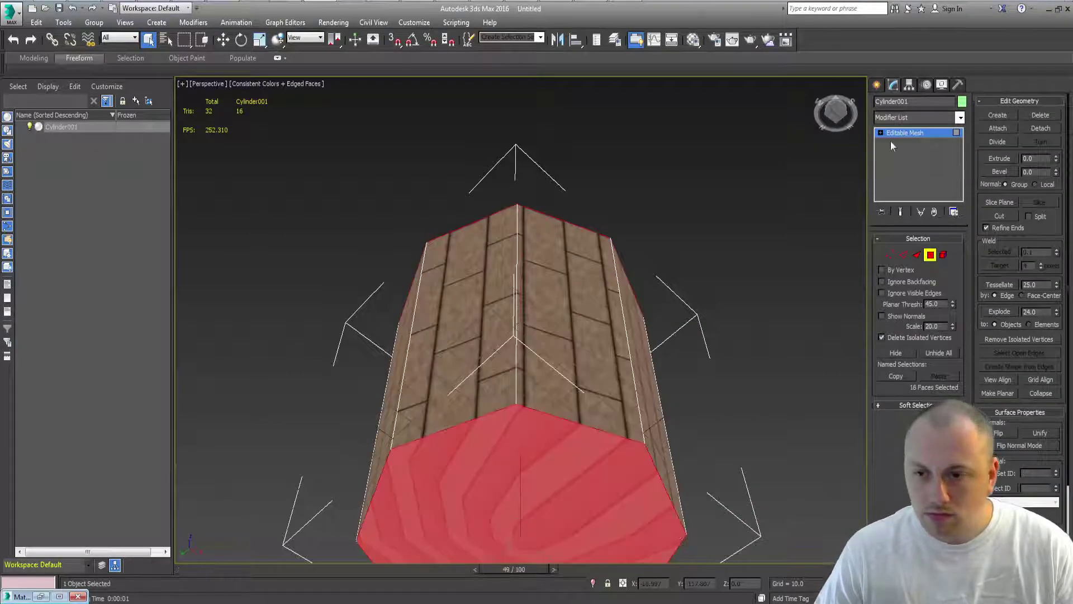
pyautogui.press('z')
pyautogui.click(906, 120)
pyautogui.write('uvw')
pyautogui.press('Return')
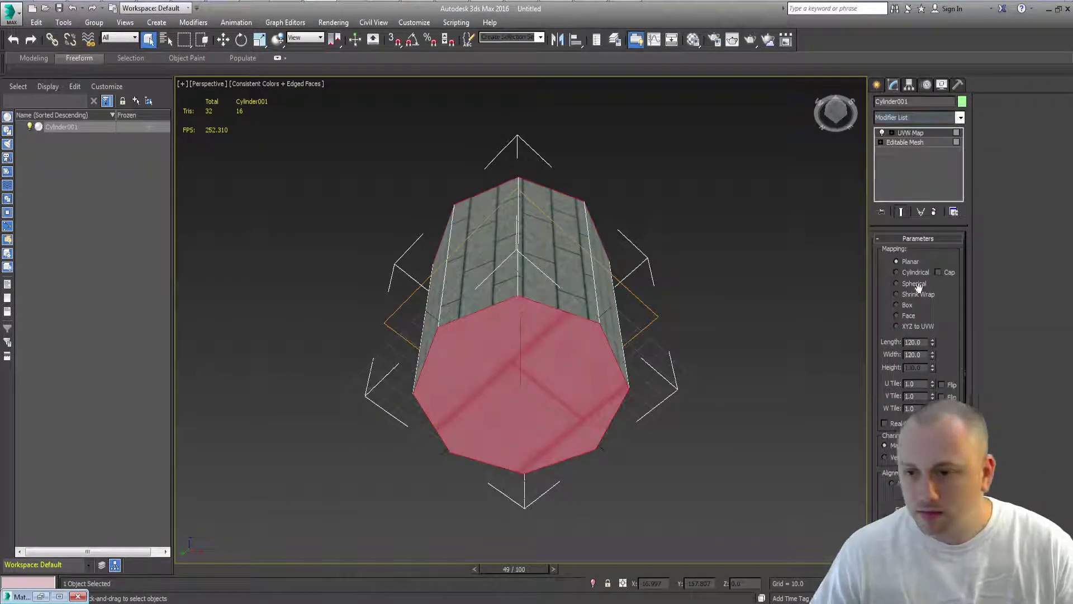
# Set the cap mapping to Box with U Tile 4 and V Tile 3, and collapse it into the editable mesh
pyautogui.click(907, 305)
pyautogui.doubleClick(911, 384)
pyautogui.write('4')
pyautogui.press('Tab')
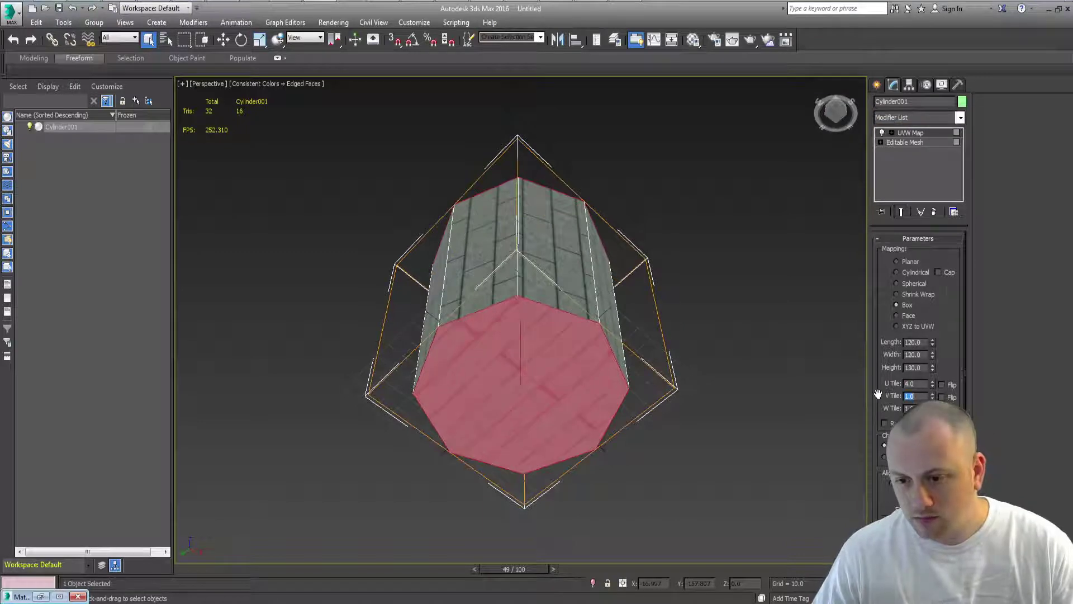
pyautogui.write('3')
pyautogui.press('Return')
pyautogui.hotkey('ctrl', 'z')
pyautogui.hotkey('ctrl', 'z')
pyautogui.hotkey('ctrl', 'z')
pyautogui.hotkey('ctrl', 'z')
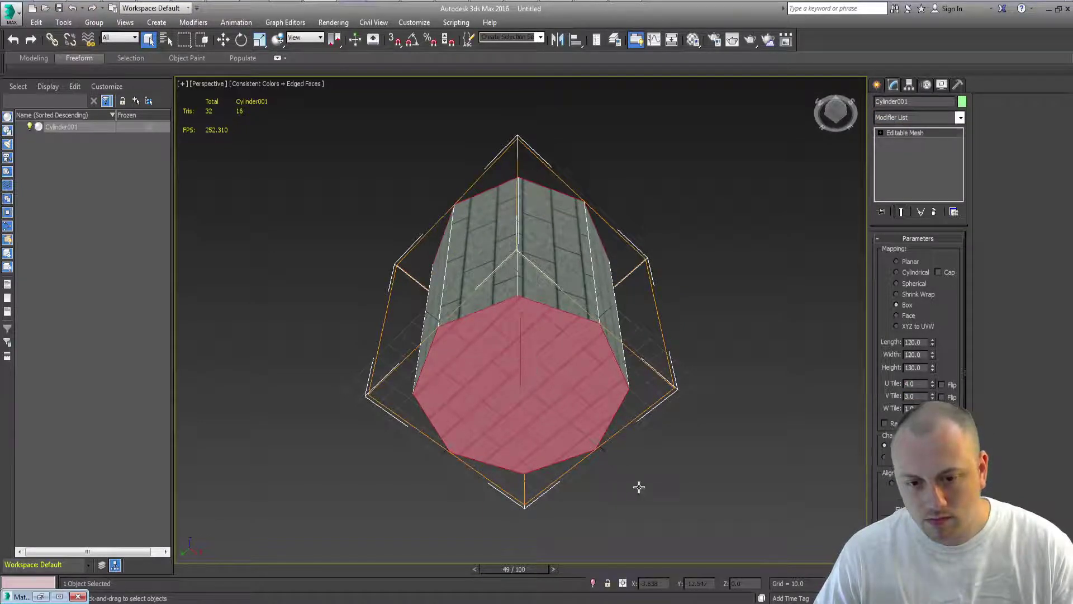
# Clear the cap face selection, leave polygon editing, and turn off edged faces in the Perspective viewport
pyautogui.scroll(3, 613, 273)
pyautogui.keyDown('alt'); pyautogui.moveTo(613, 274); pyautogui.dragTo(655, 426, button='middle'); pyautogui.keyUp('alt')
pyautogui.scroll(-5, 621, 431)
pyautogui.click(621, 432)
pyautogui.scroll(3, 623, 408)
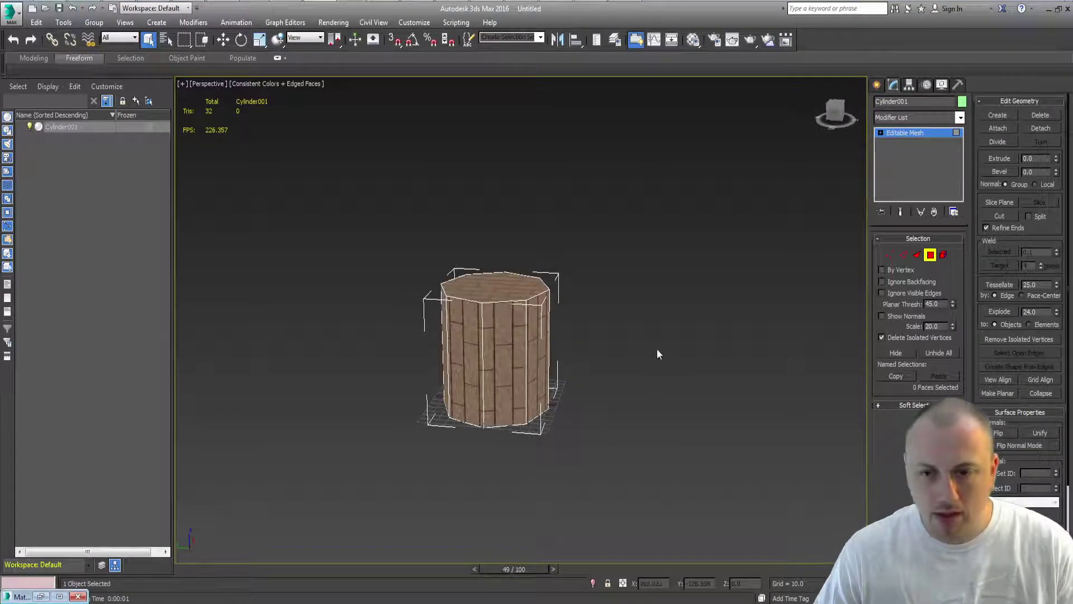
pyautogui.click(877, 86)
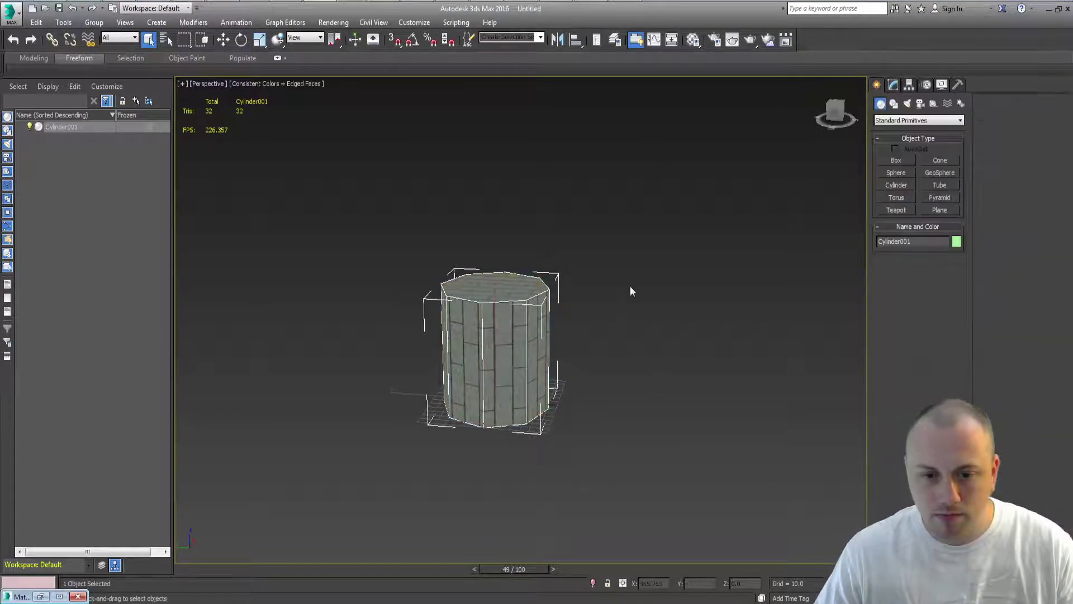
pyautogui.click(267, 83)
pyautogui.click(338, 139)
pyautogui.click(642, 354)
pyautogui.moveTo(551, 353); pyautogui.dragTo(526, 308, button='middle')
pyautogui.click(546, 300)
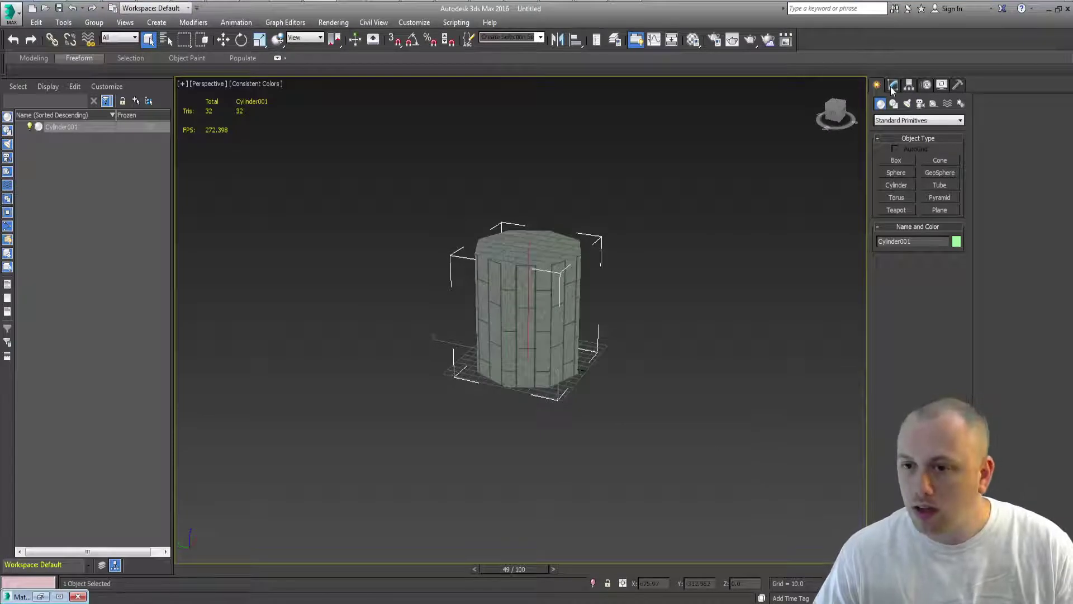
# Create a box about 34 long, 40 wide and 22 high on the ground beside the cylinder
pyautogui.click(896, 160)
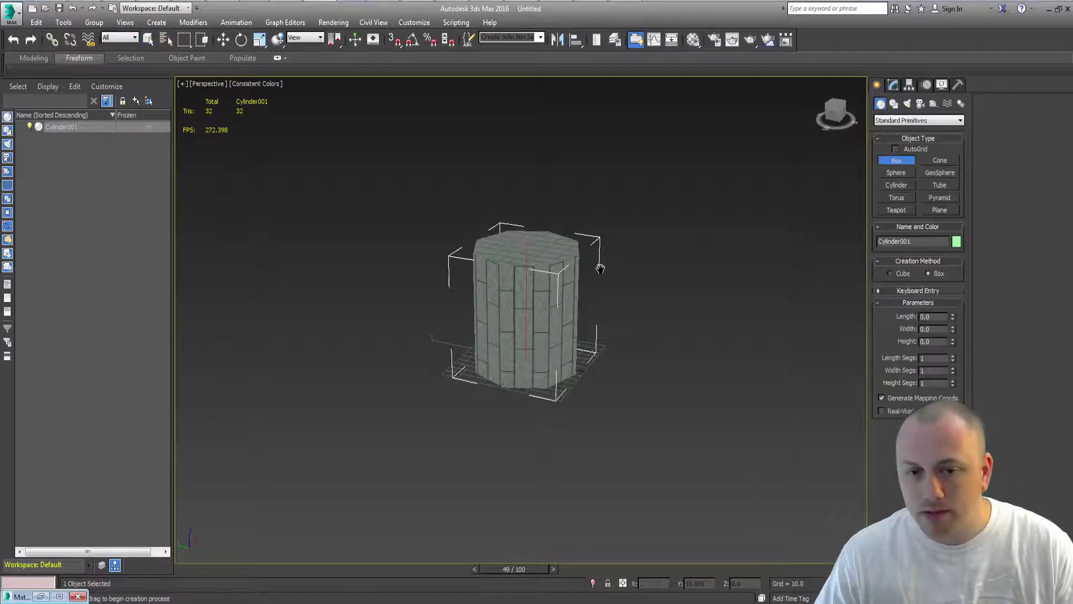
pyautogui.moveTo(735, 347); pyautogui.dragTo(664, 336, button='middle')
pyautogui.moveTo(672, 348); pyautogui.dragTo(713, 339)
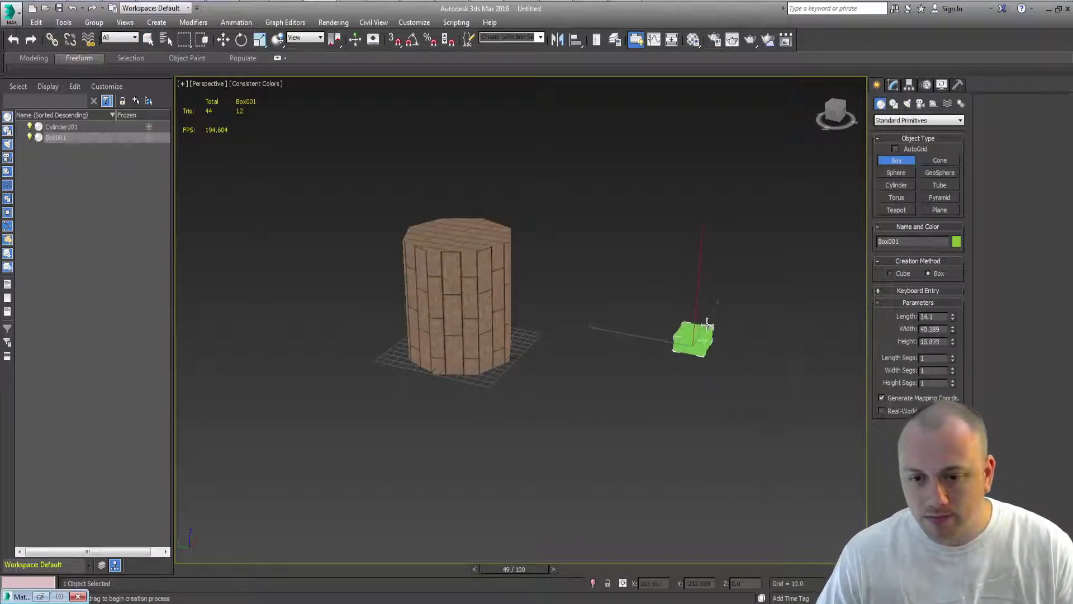
pyautogui.click(703, 320)
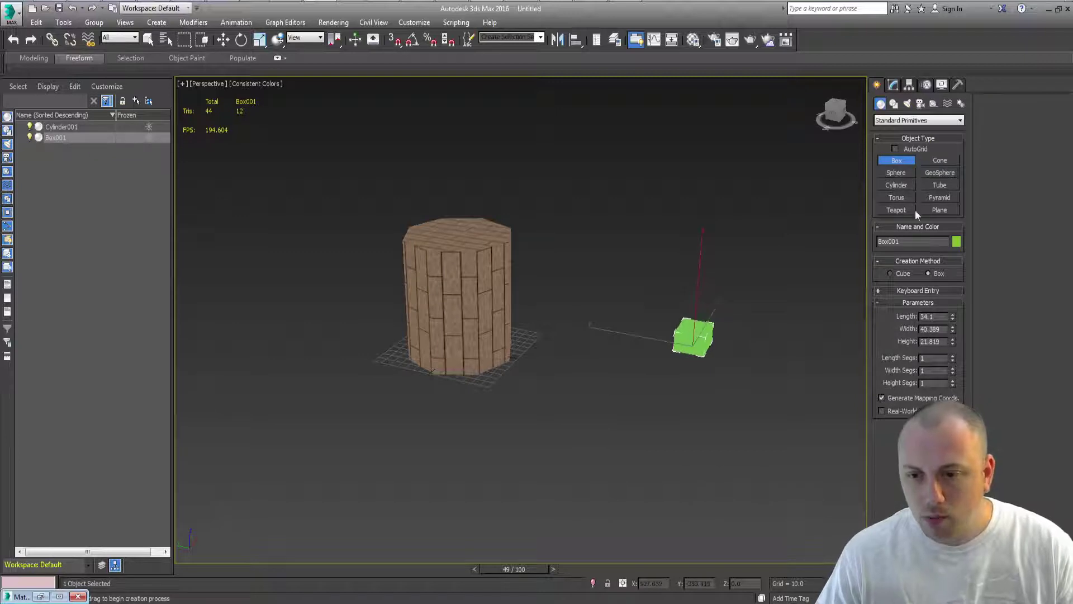
# Rename the new box to Master Objects
pyautogui.doubleClick(906, 240)
pyautogui.write('Master Ob')
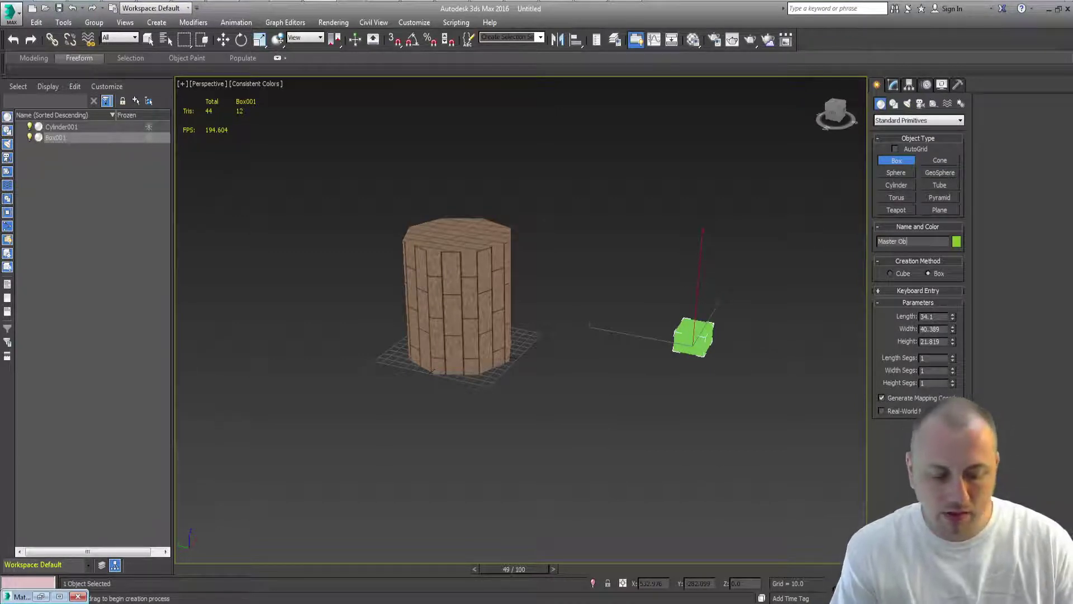
pyautogui.write('jects')
pyautogui.press('Return')
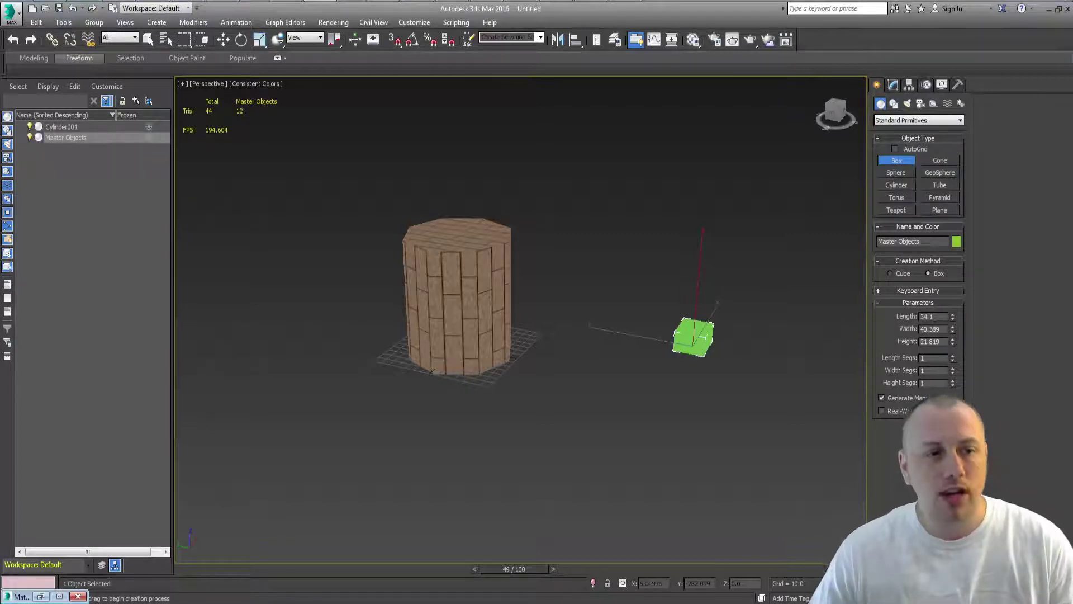
pyautogui.moveTo(485, 294); pyautogui.dragTo(479, 299)
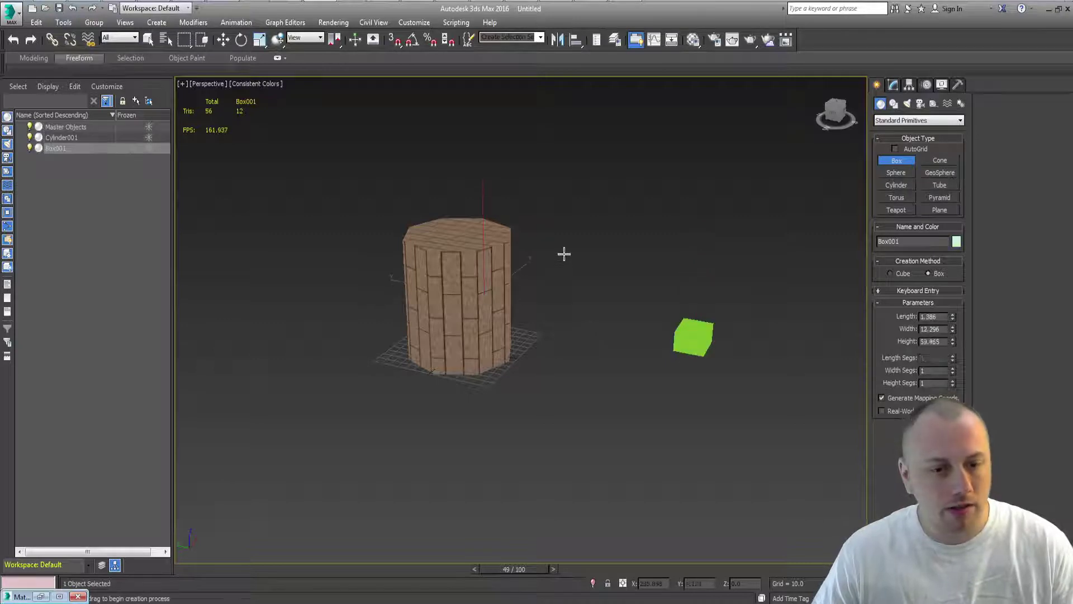
pyautogui.rightClick(627, 257)
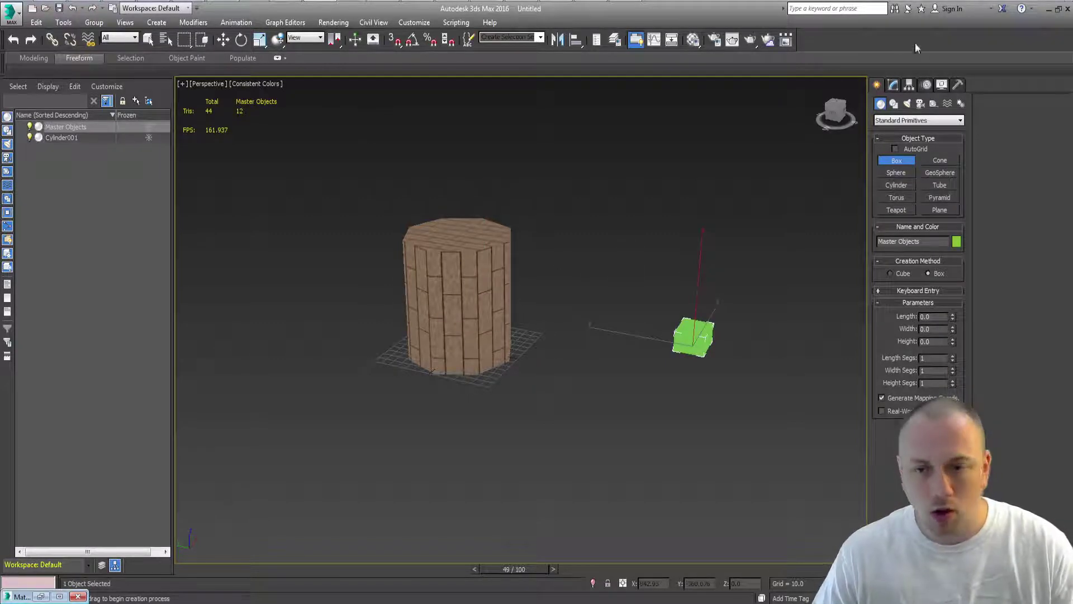
pyautogui.click(892, 85)
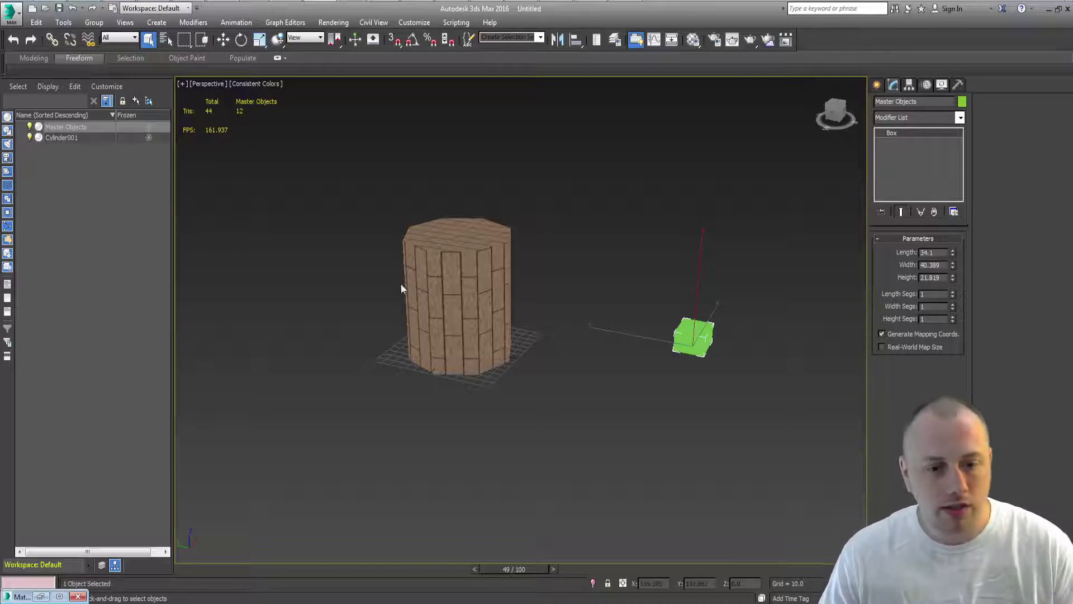
# Link the textured cylinder to the Master Objects box as its parent, and clear the selection
pyautogui.click(416, 282)
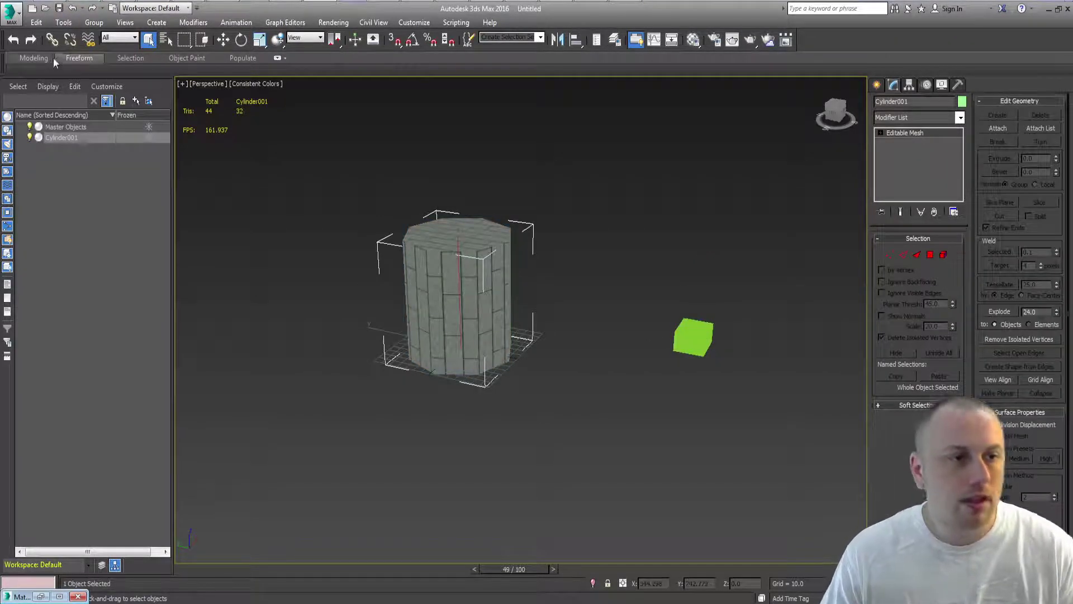
pyautogui.click(52, 39)
pyautogui.moveTo(464, 344); pyautogui.dragTo(688, 342)
pyautogui.click(674, 226)
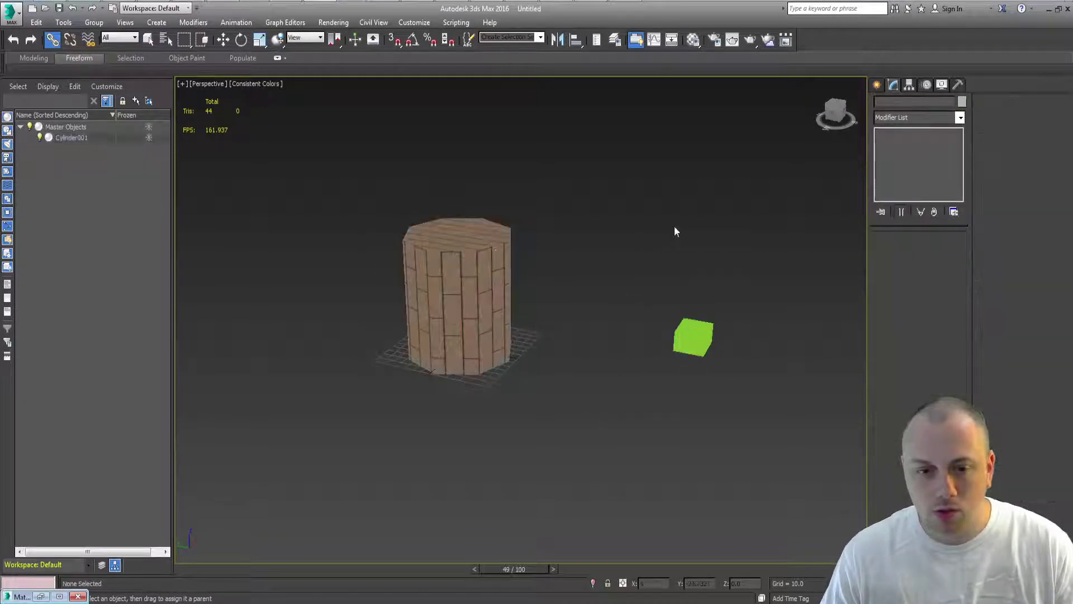
# Select the Master Objects box and start an FBX export into the barrel folder
pyautogui.click(877, 84)
pyautogui.click(696, 334)
pyautogui.moveTo(604, 222); pyautogui.dragTo(593, 219, button='middle')
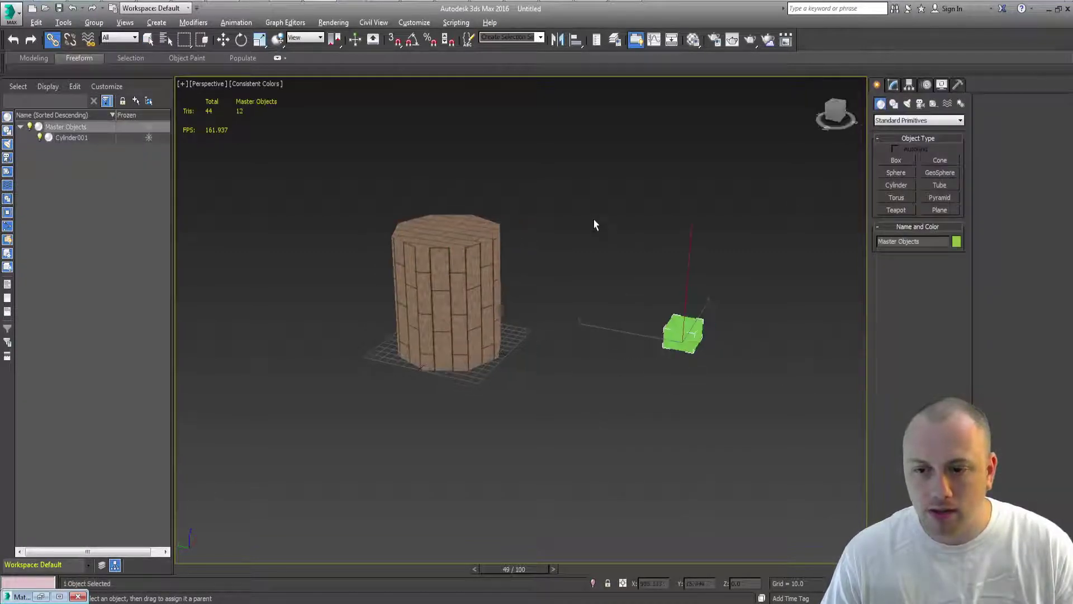
pyautogui.hotkey('alt', 'f')
pyautogui.press('e')
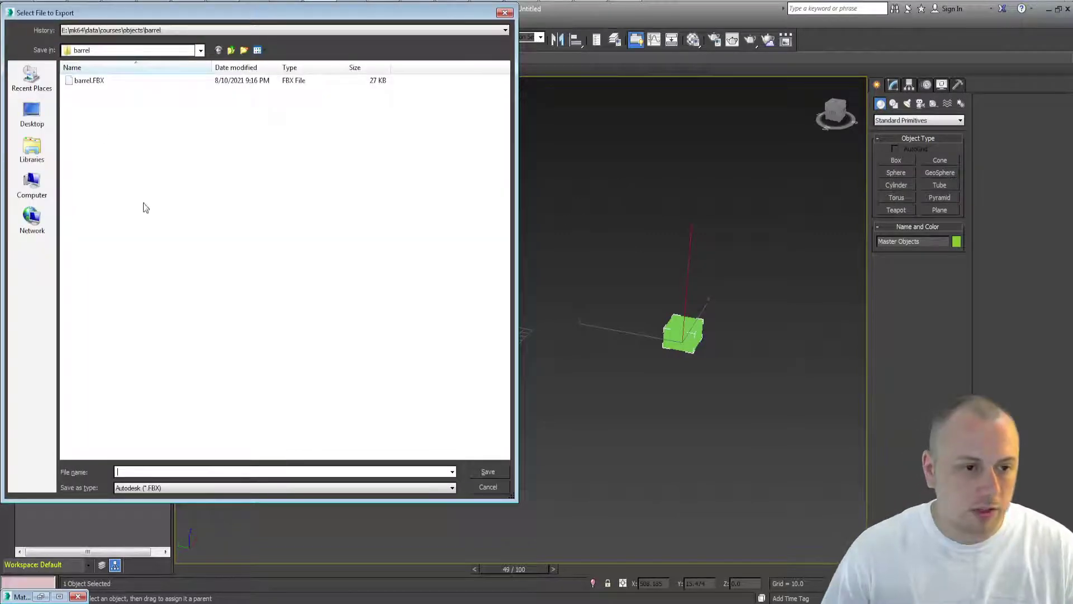
# Delete the existing barrel.FBX file from the barrel export folder
pyautogui.click(90, 82)
pyautogui.doubleClick(88, 82)
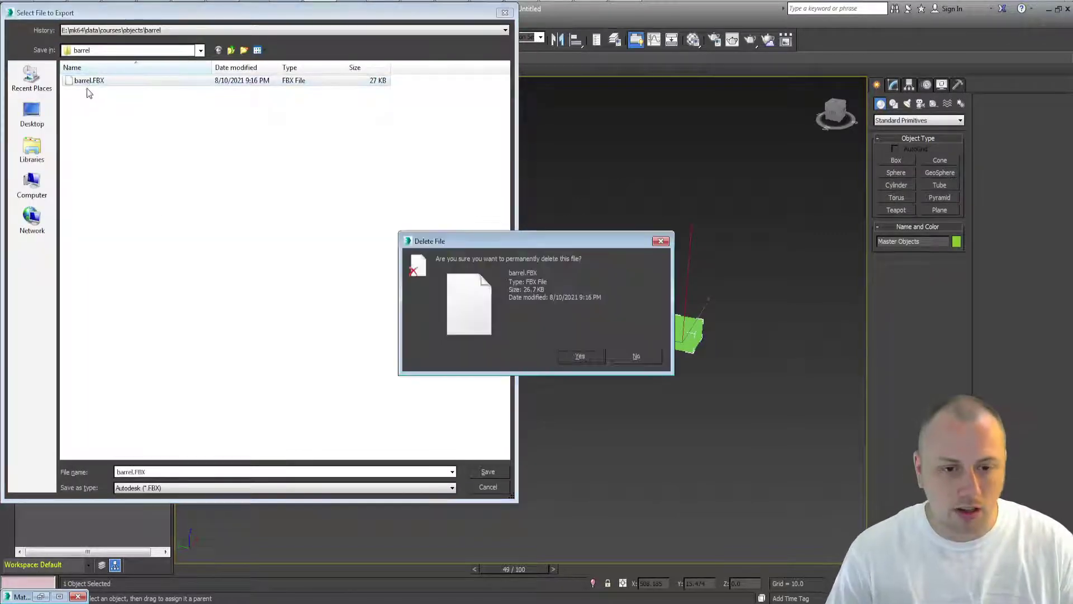
pyautogui.press('Return')
# Name the export file Barrel2 and complete the FBX export into the barrel folder
pyautogui.click(162, 471)
pyautogui.doubleClick(175, 471)
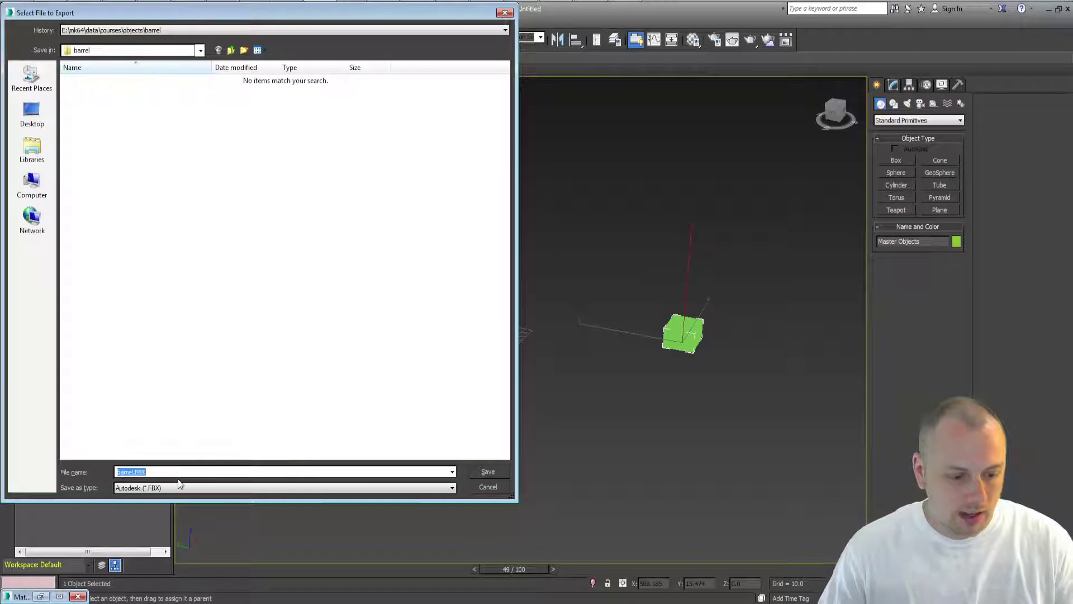
pyautogui.write('Barre')
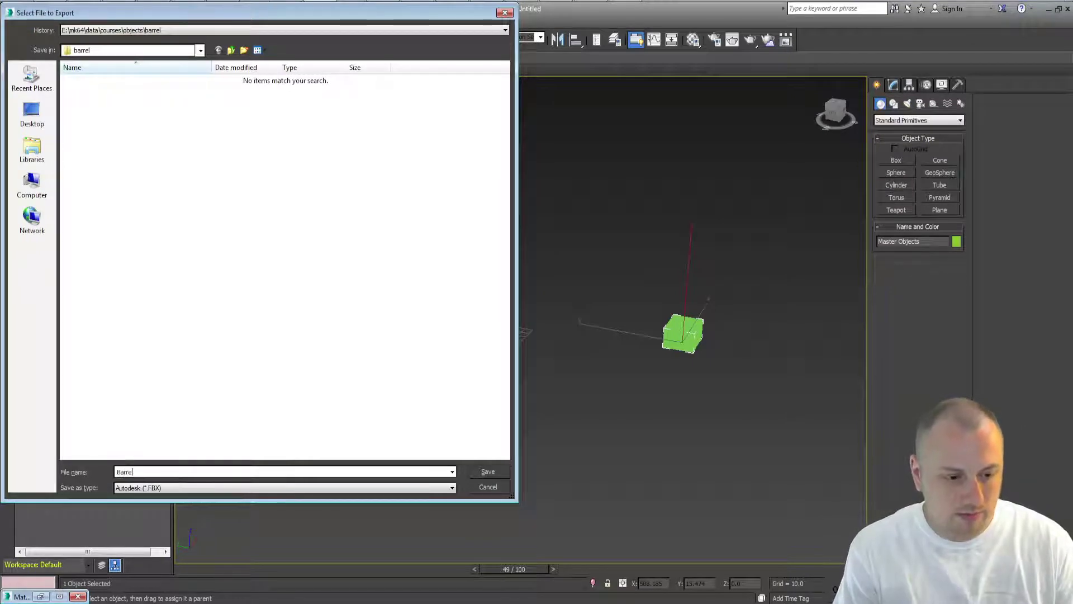
pyautogui.write('l2')
pyautogui.press('Return')
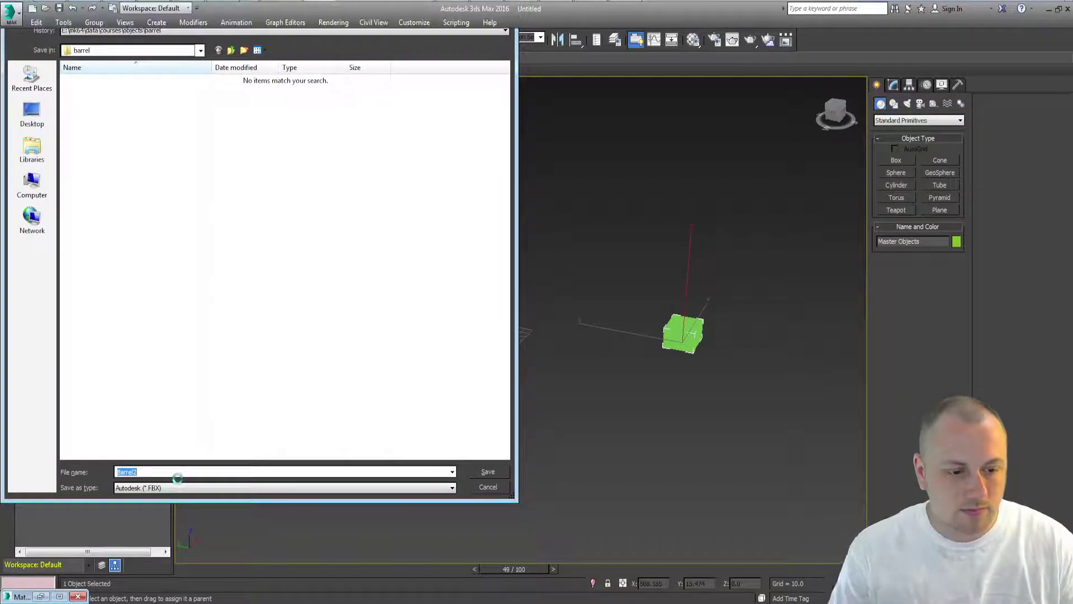
pyautogui.click(619, 464)
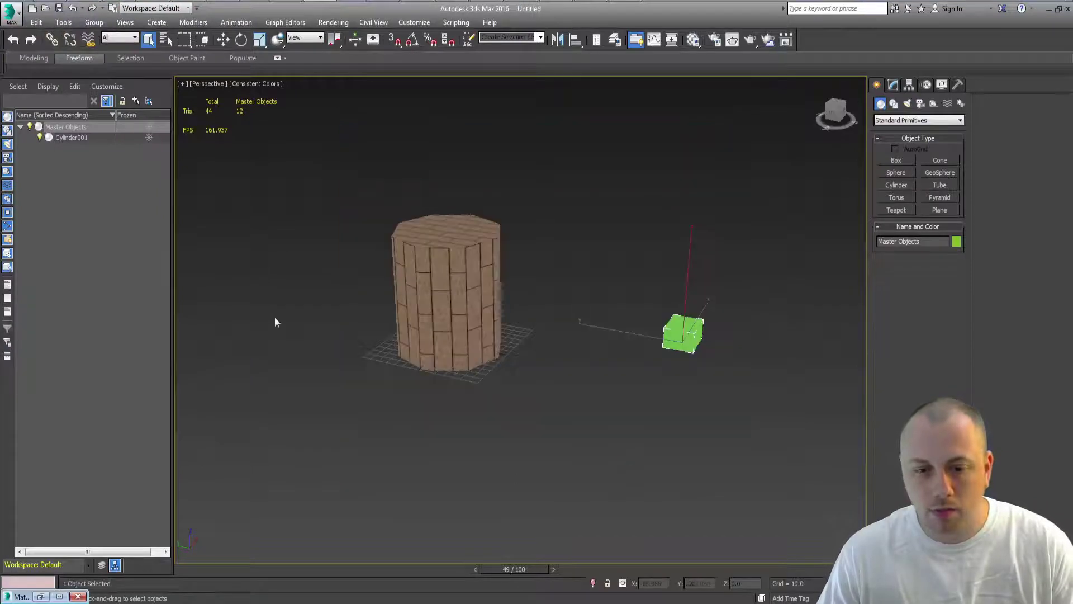
# Switch to Tarmac64, close the previously filled Object Compiler window, and open a fresh Object Type Compiler
pyautogui.hotkey('alt', 'Tab')
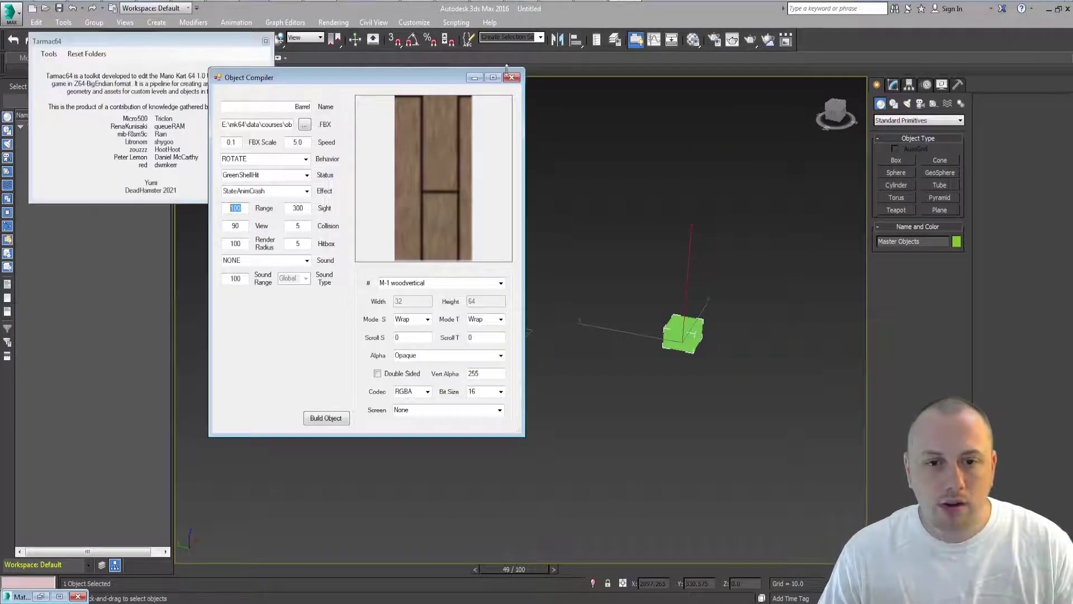
pyautogui.click(512, 77)
pyautogui.click(49, 54)
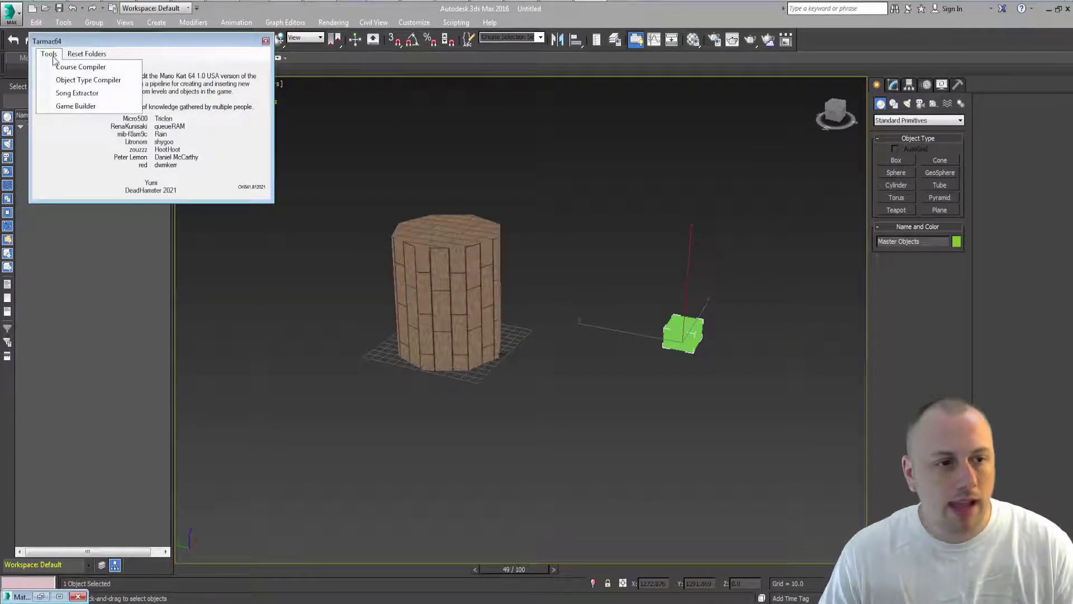
pyautogui.click(77, 82)
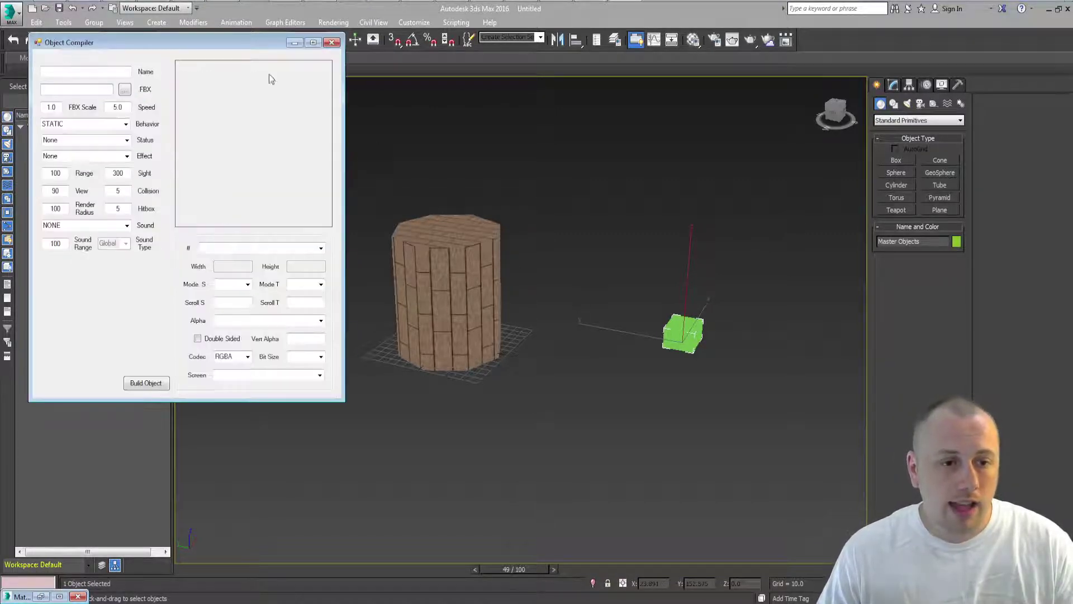
# Name the object Barrel, load Barrel2.FBX as its model, and dismiss the material message
pyautogui.write('Barrel')
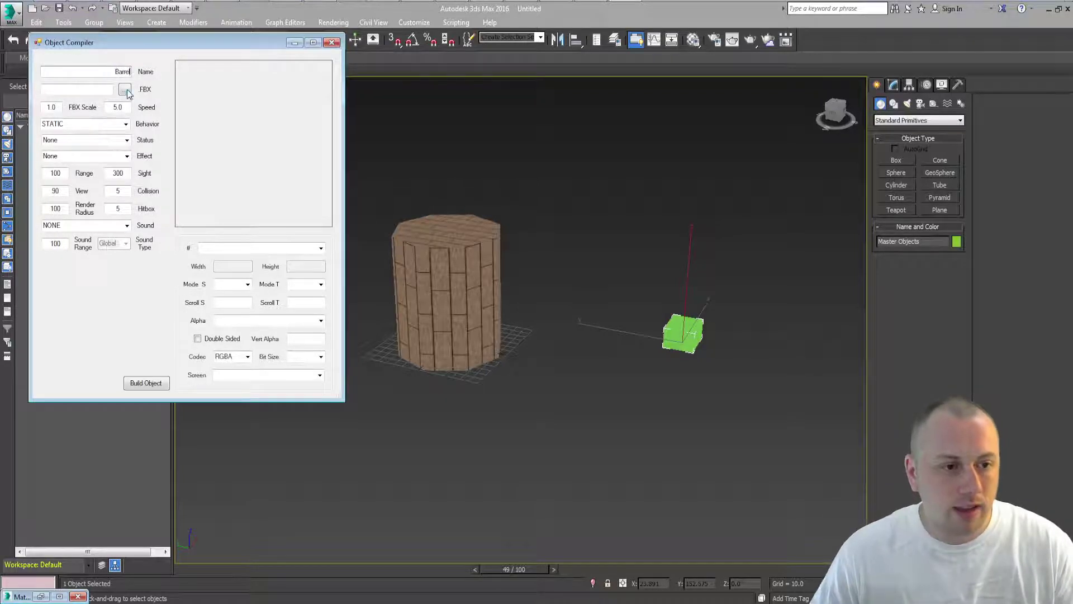
pyautogui.click(124, 90)
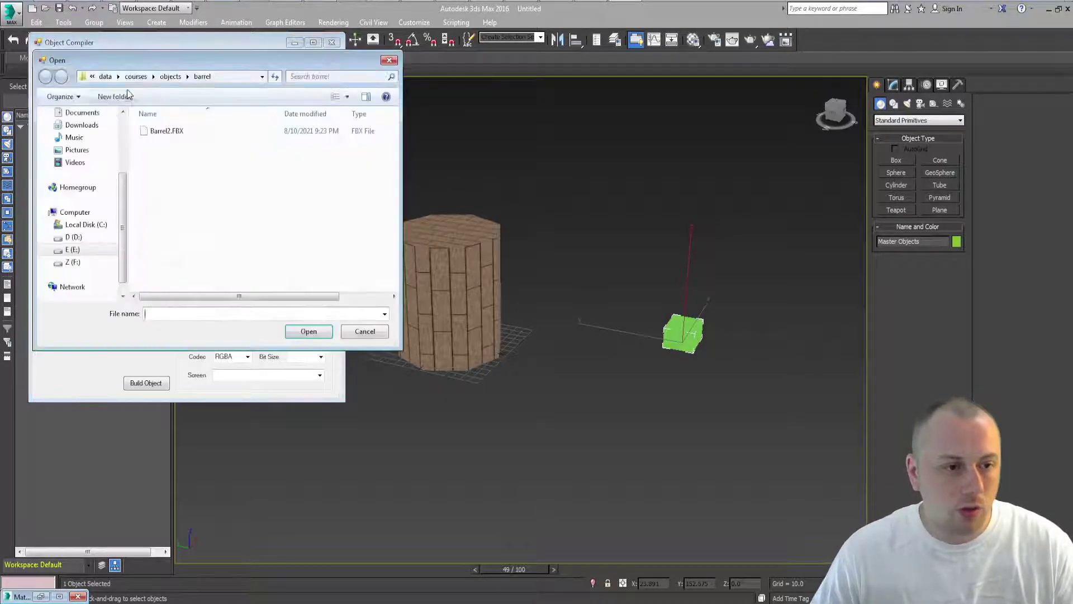
pyautogui.click(173, 131)
pyautogui.doubleClick(175, 132)
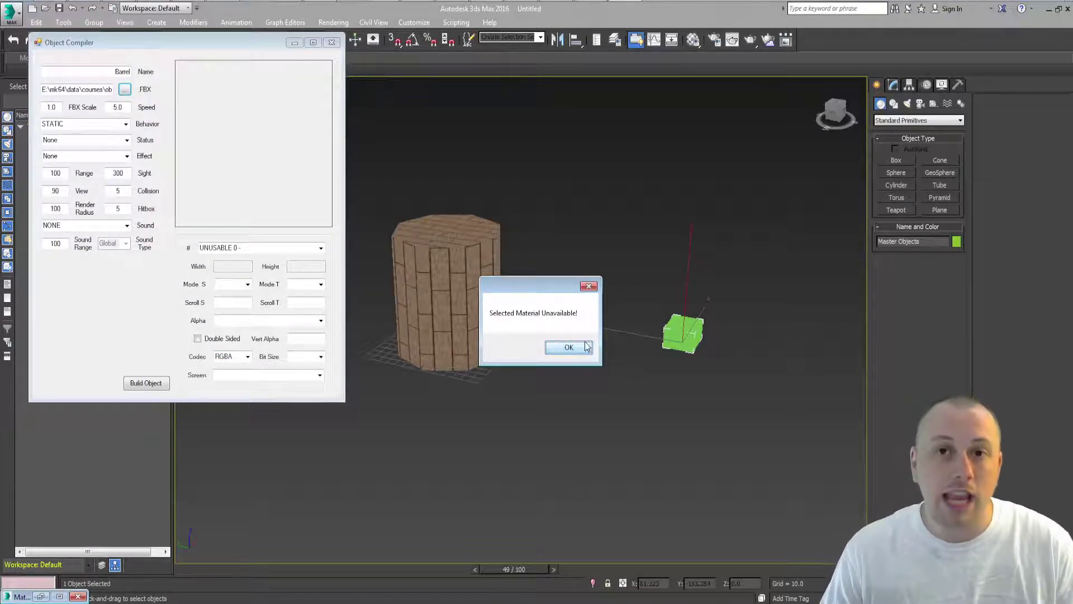
pyautogui.click(568, 348)
# Choose the M-1 woodvertical material to show its texture and settings
pyautogui.click(321, 248)
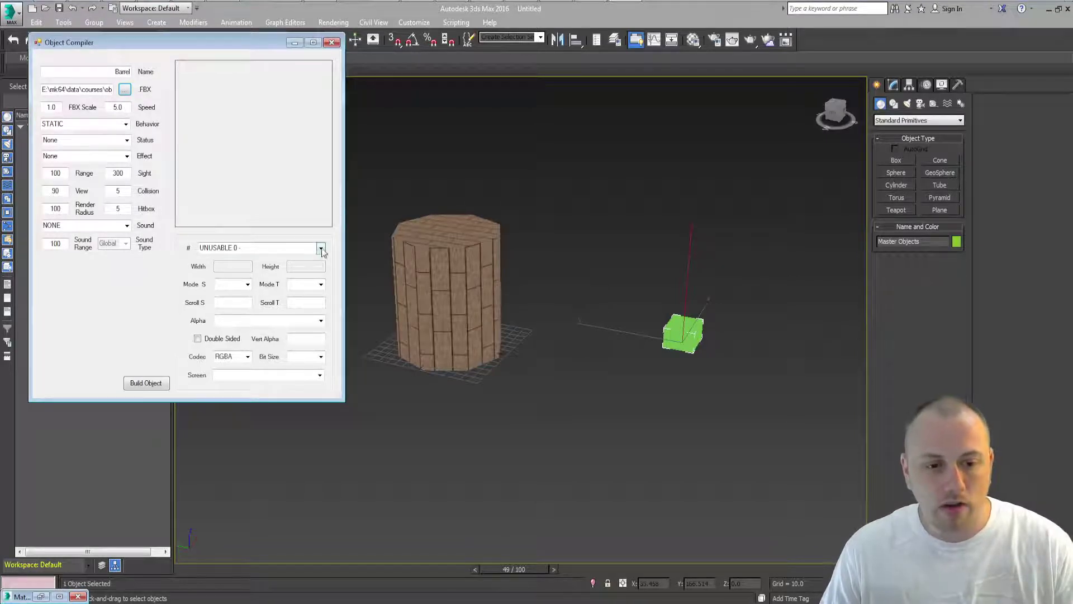
pyautogui.click(243, 266)
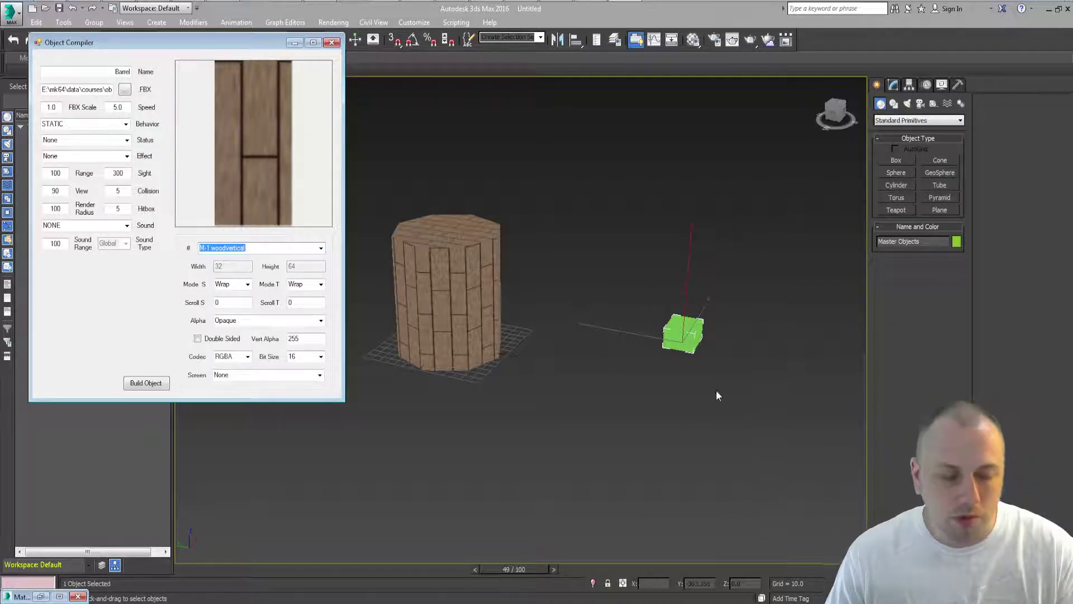
pyautogui.click(257, 246)
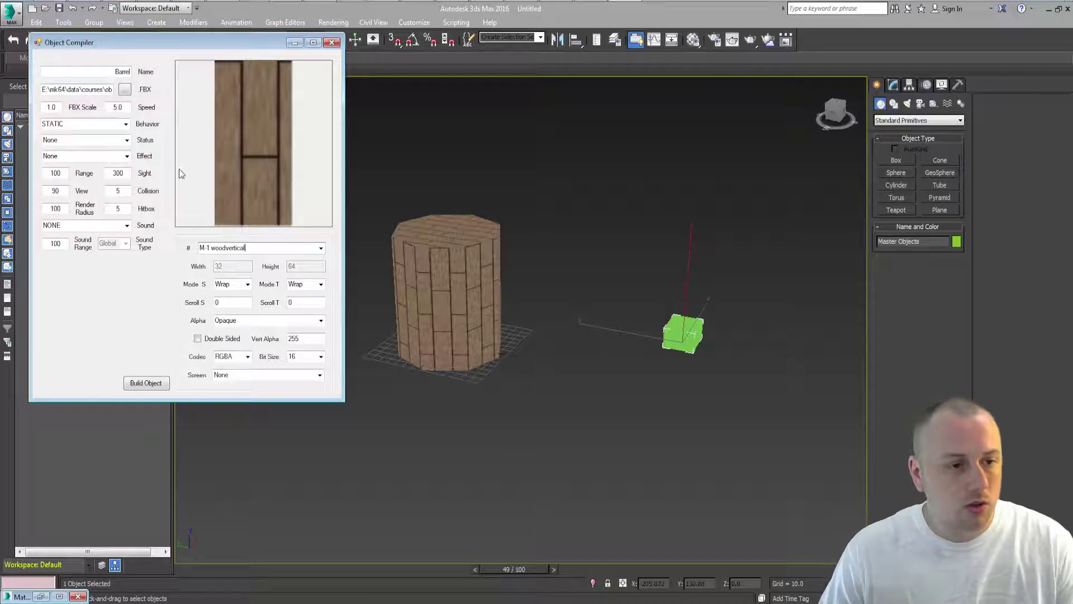
# Set the object's FBX scale to 0.1 and its behavior to ROTATE
pyautogui.moveTo(59, 107); pyautogui.dragTo(47, 107)
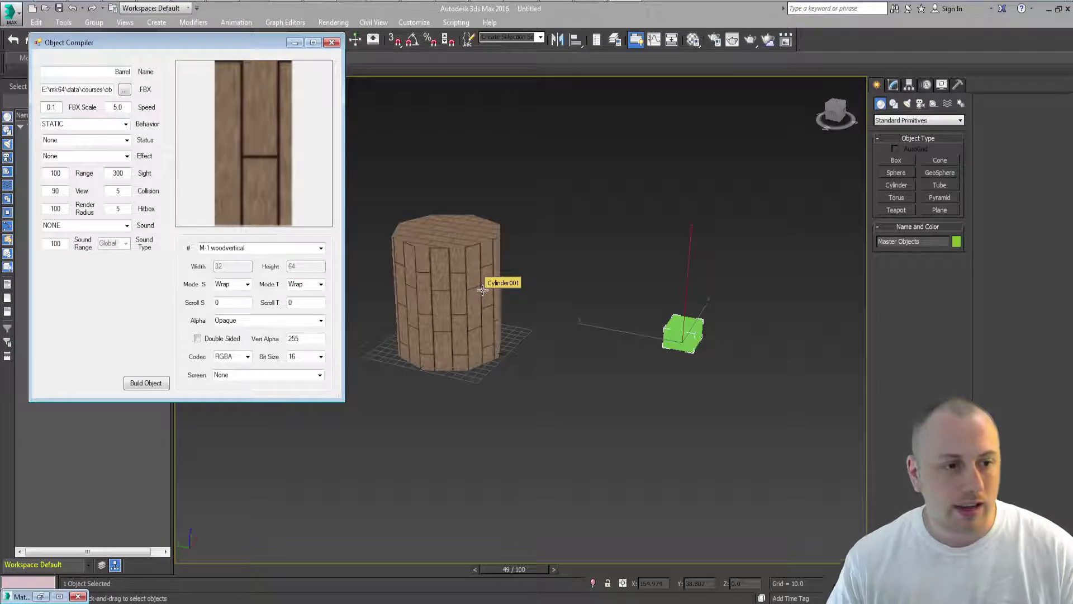
pyautogui.moveTo(125, 105); pyautogui.dragTo(95, 99)
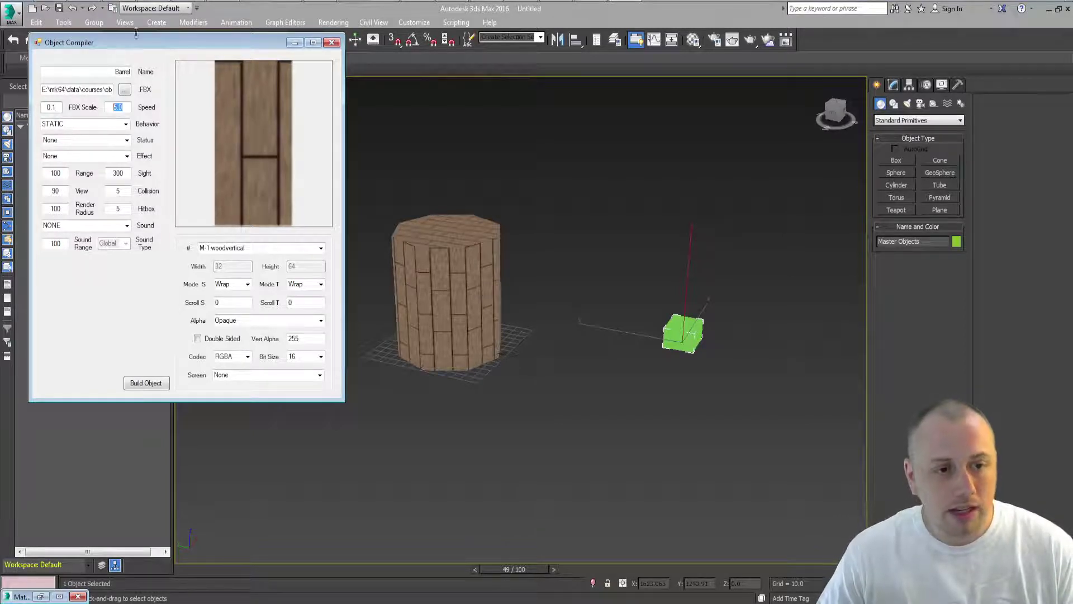
pyautogui.click(124, 124)
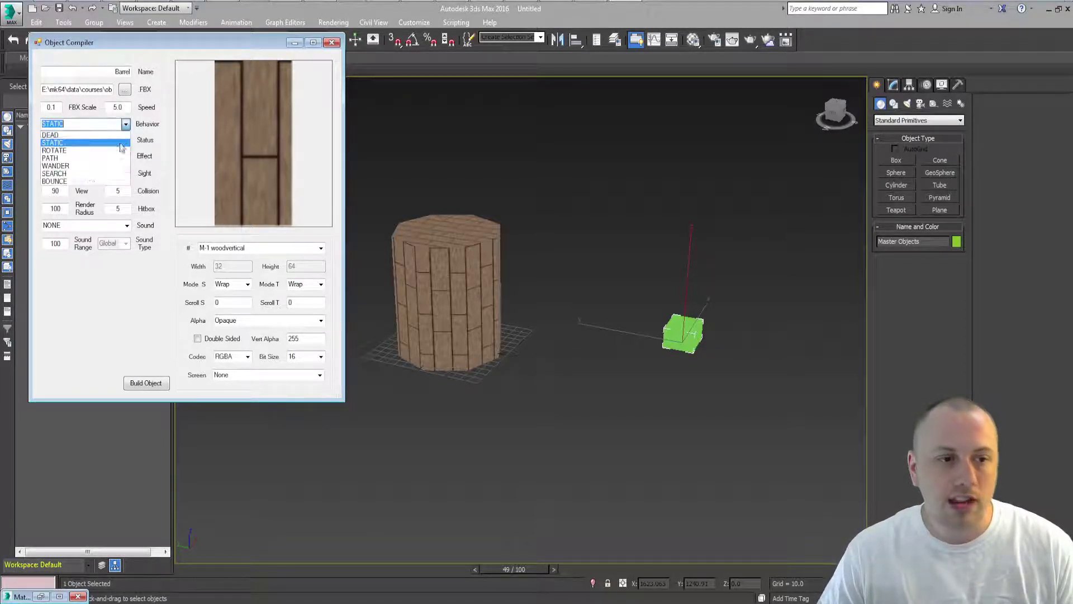
pyautogui.click(67, 151)
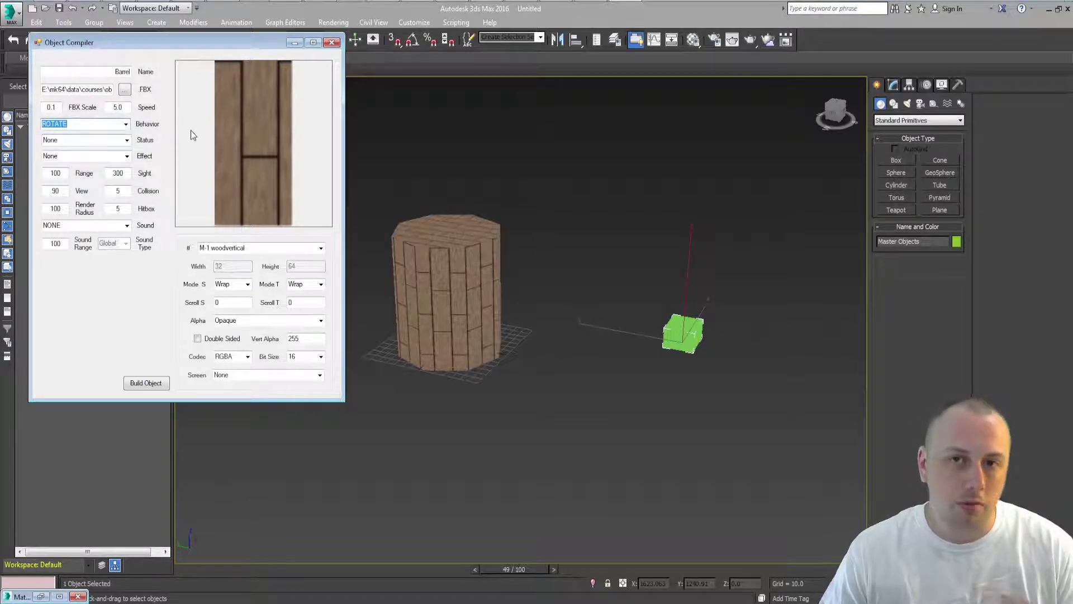
# Set the object's status to GreenShellHit and its effect to StateAnimCrash
pyautogui.click(127, 140)
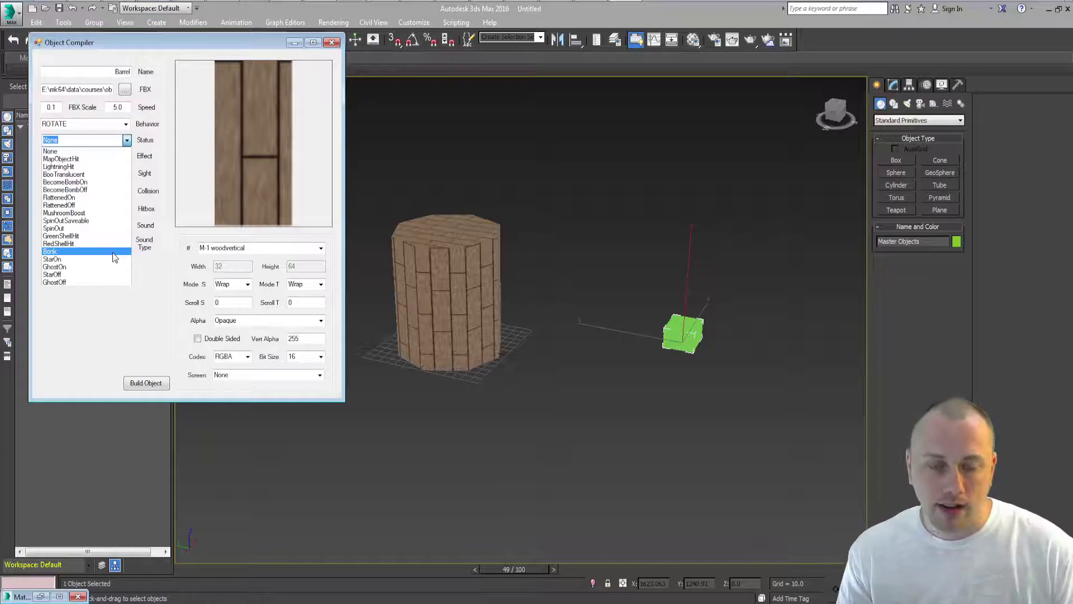
pyautogui.click(83, 236)
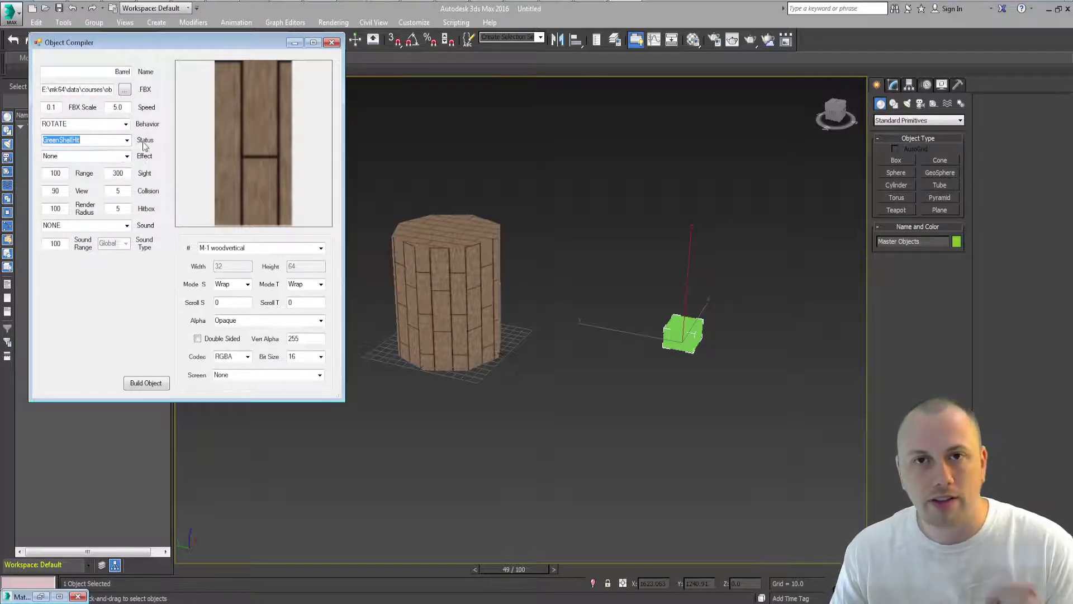
pyautogui.click(127, 156)
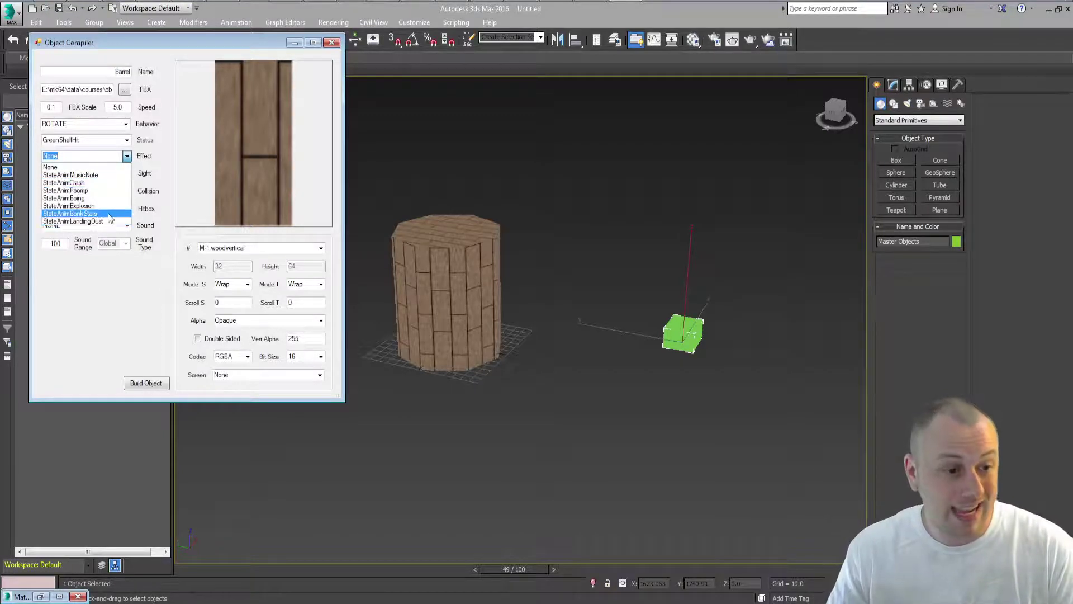
pyautogui.click(91, 183)
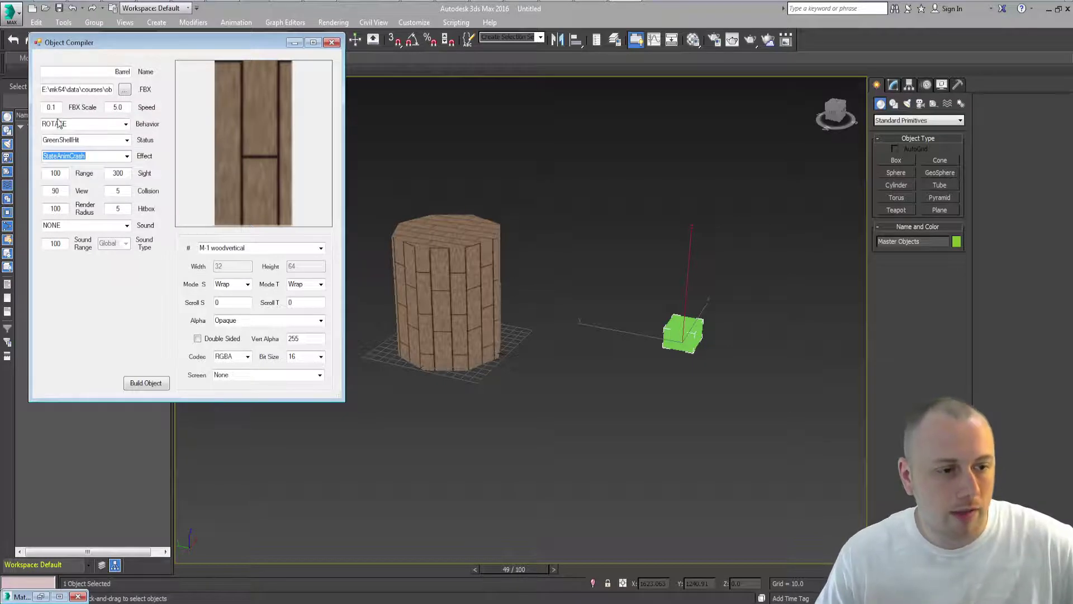
# Set the object's collision to 6, render radius to 300 and hitbox to 6
pyautogui.doubleClick(55, 191)
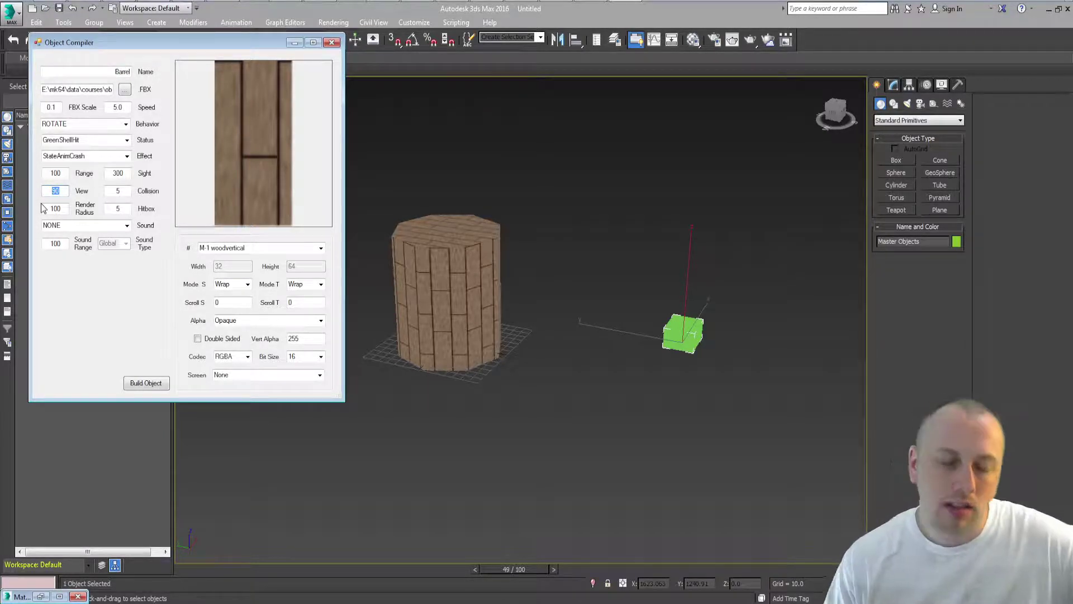
pyautogui.press('Tab')
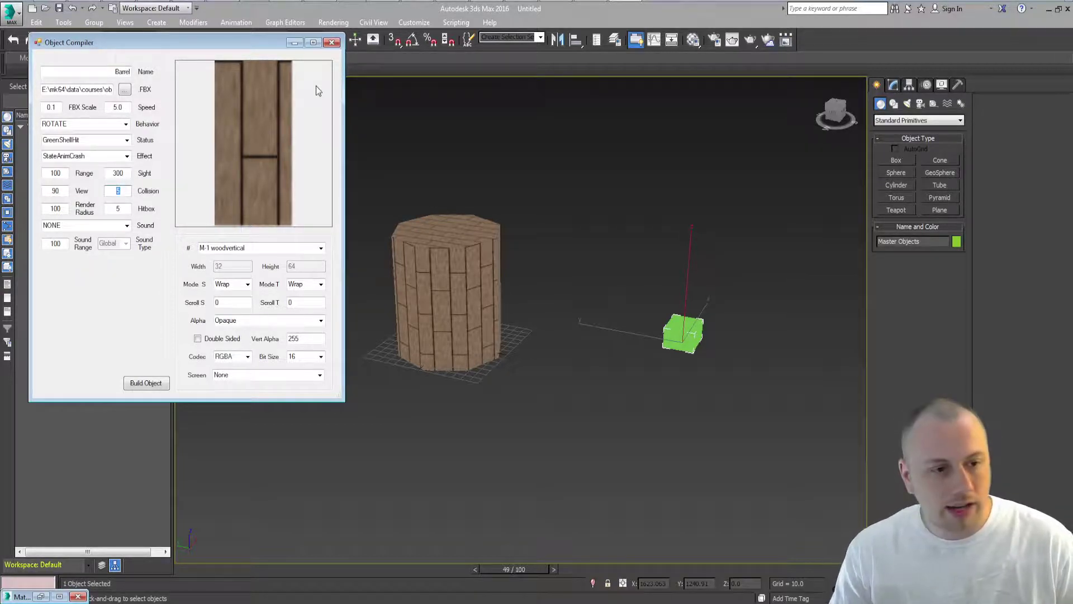
pyautogui.write('6')
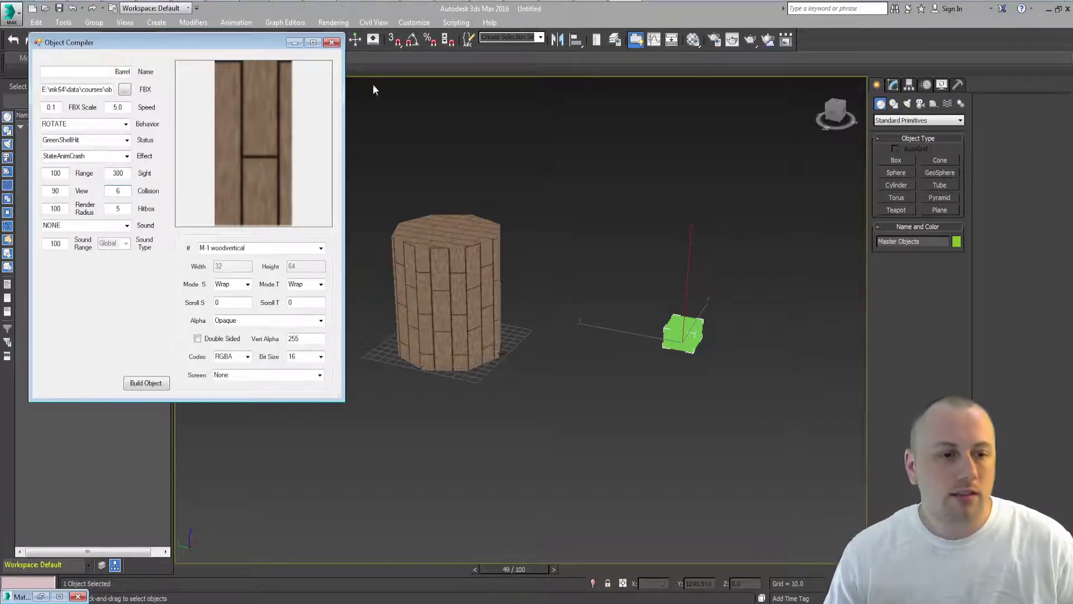
pyautogui.doubleClick(56, 210)
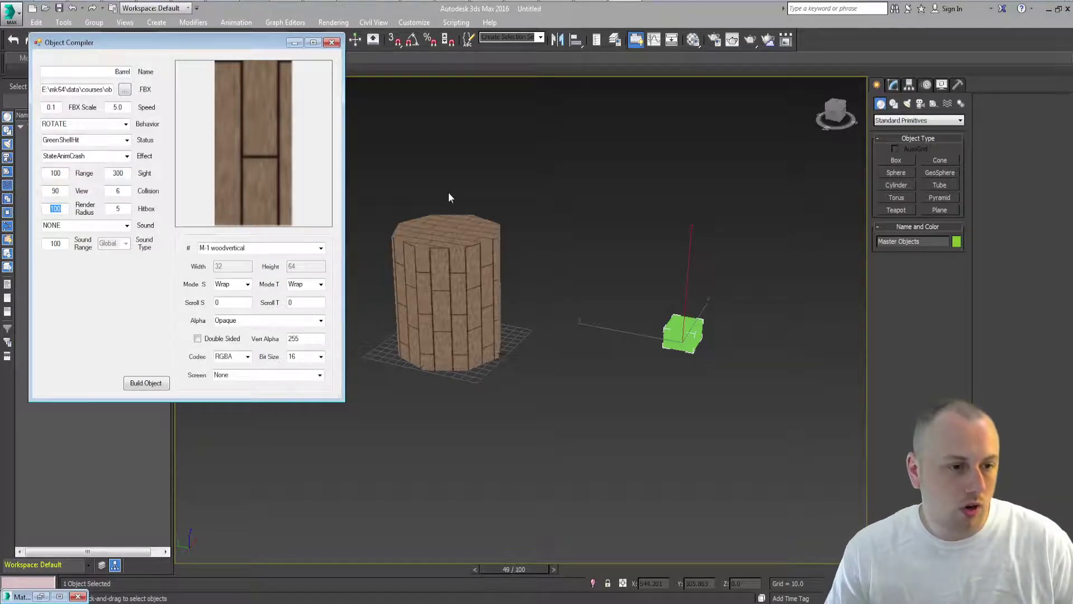
pyautogui.write('300')
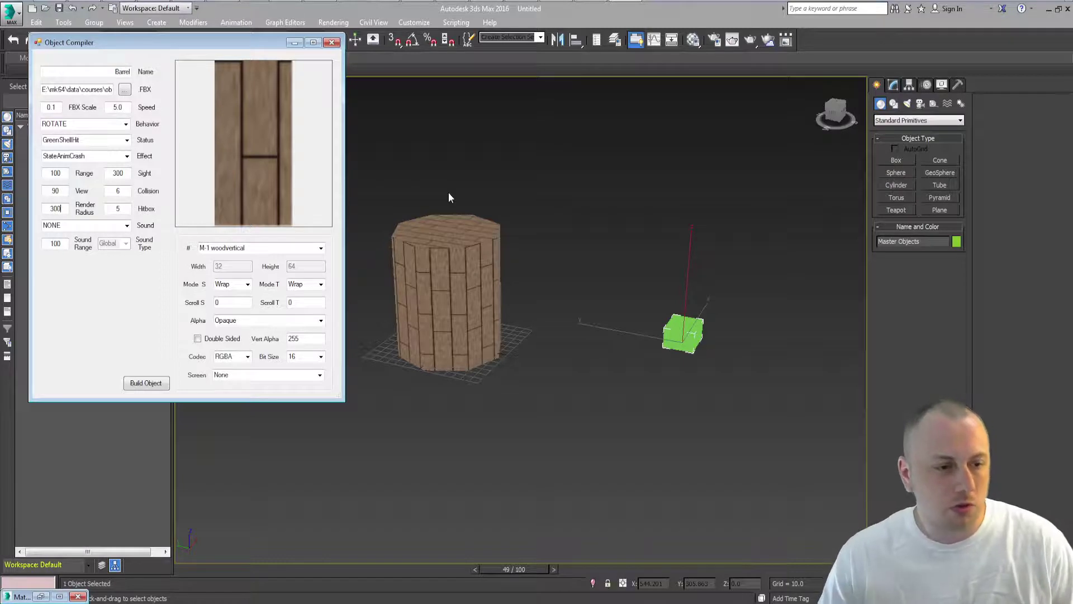
pyautogui.press('Tab')
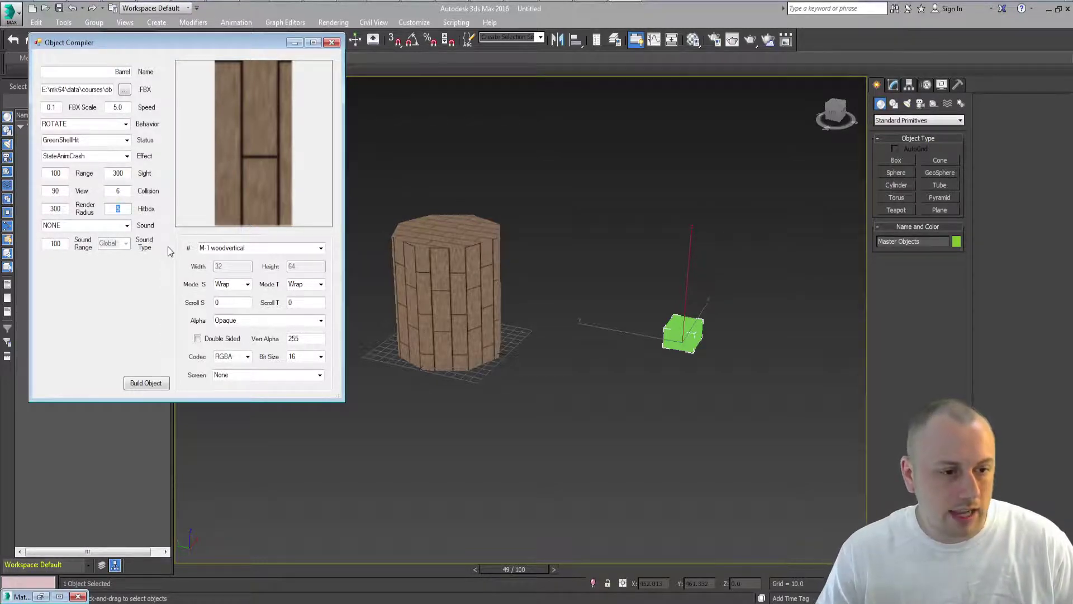
pyautogui.write('6')
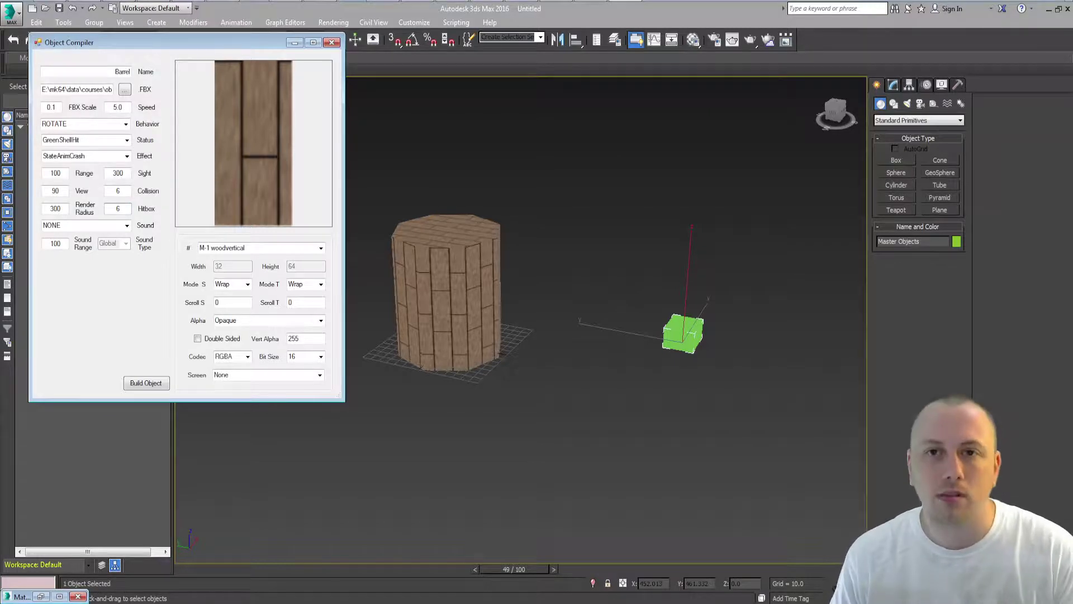
# Assign the SE_BOAT_HORN_MULTI sound to the object
pyautogui.click(128, 226)
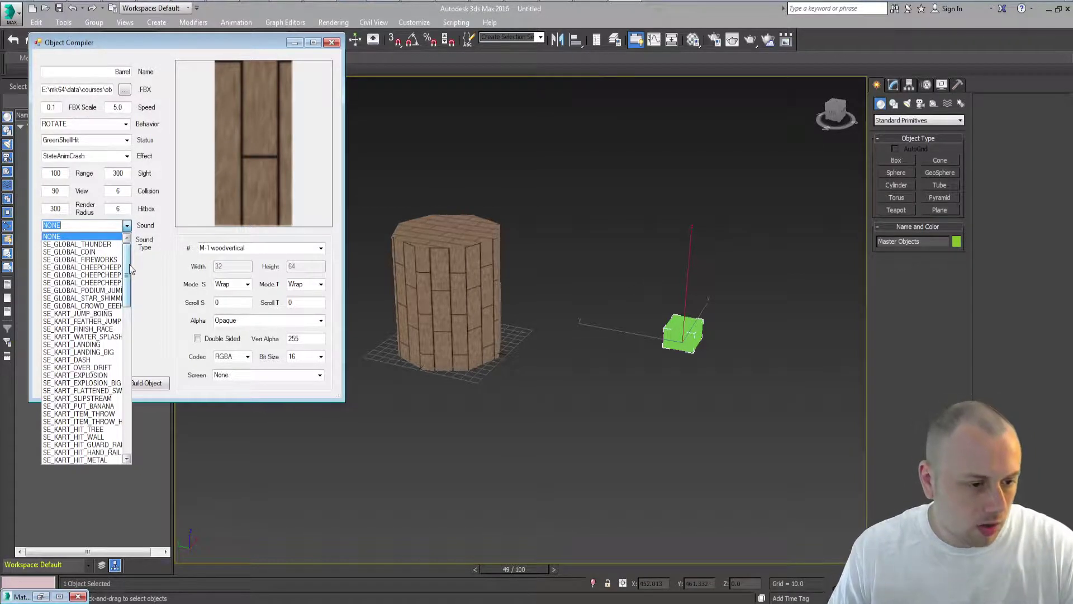
pyautogui.scroll(-5, 132, 270)
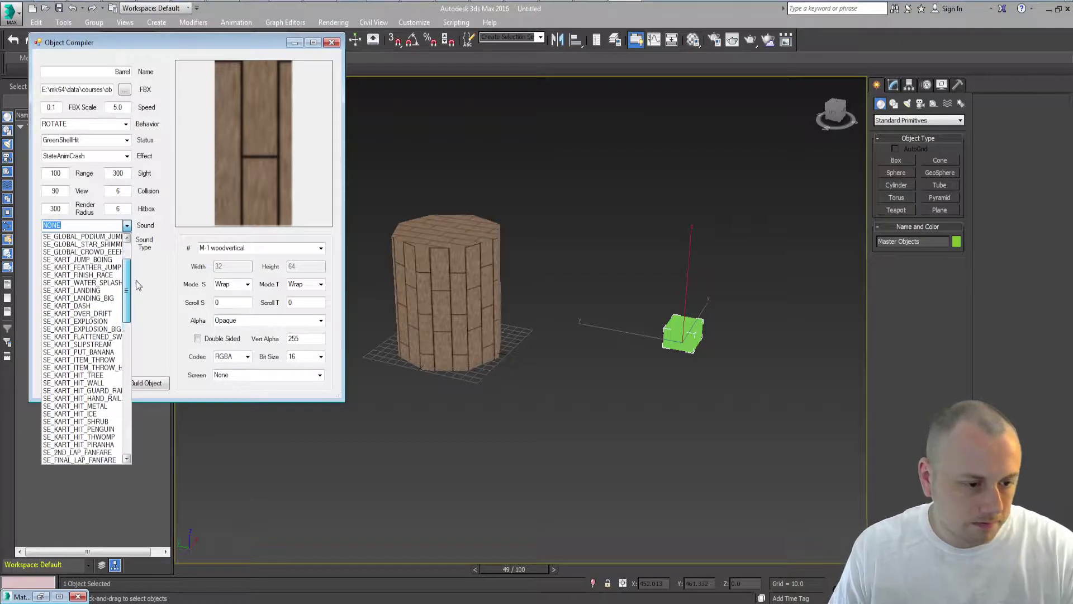
pyautogui.moveTo(131, 297); pyautogui.dragTo(128, 426)
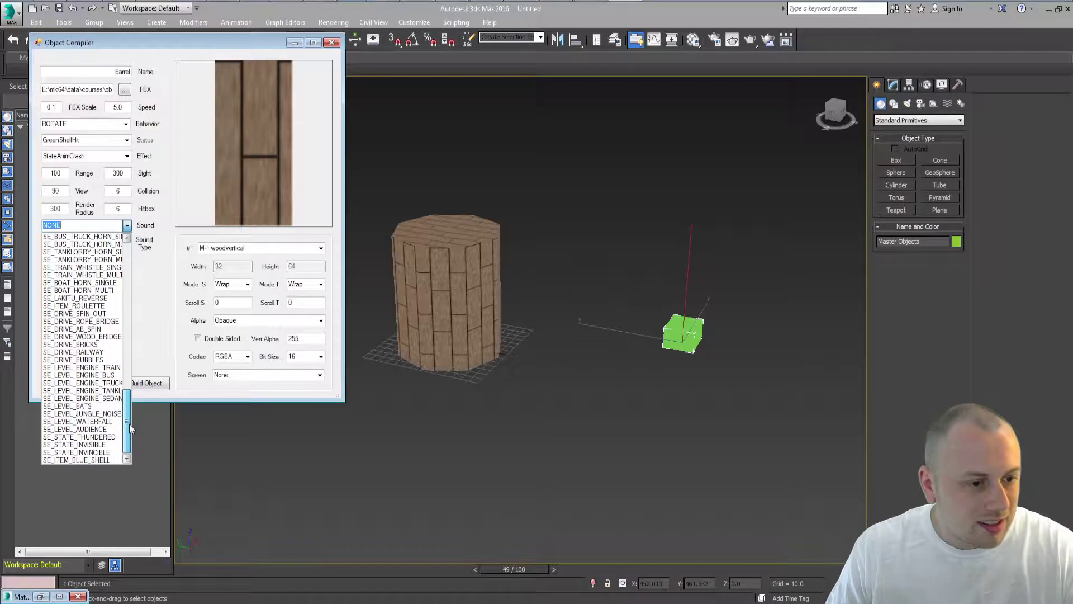
pyautogui.click(84, 290)
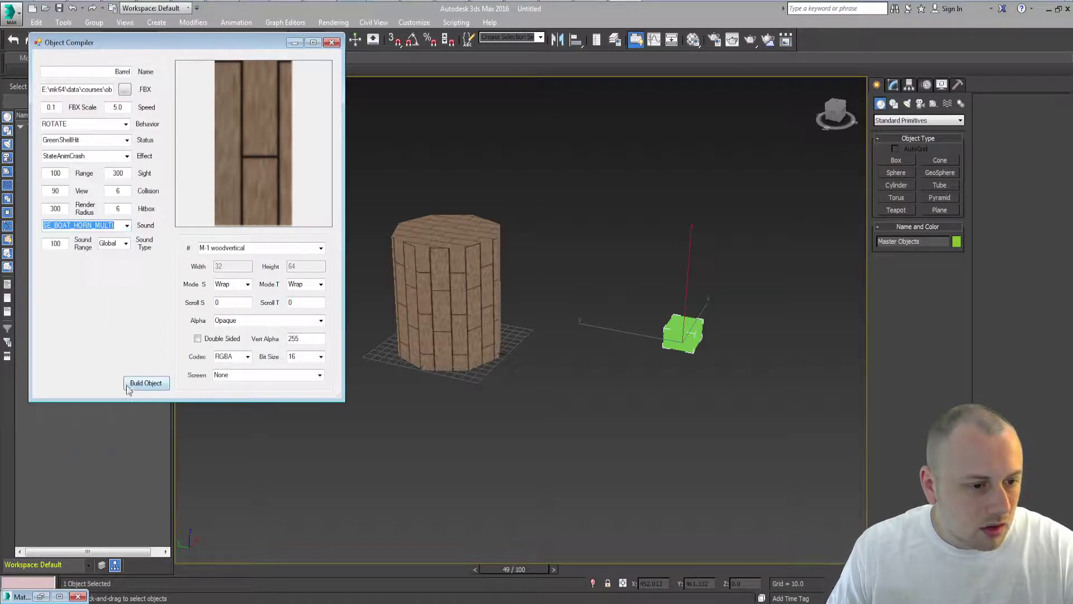
# Set the object's sound range to 150 and its sound type to Local
pyautogui.doubleClick(63, 246)
pyautogui.write('150')
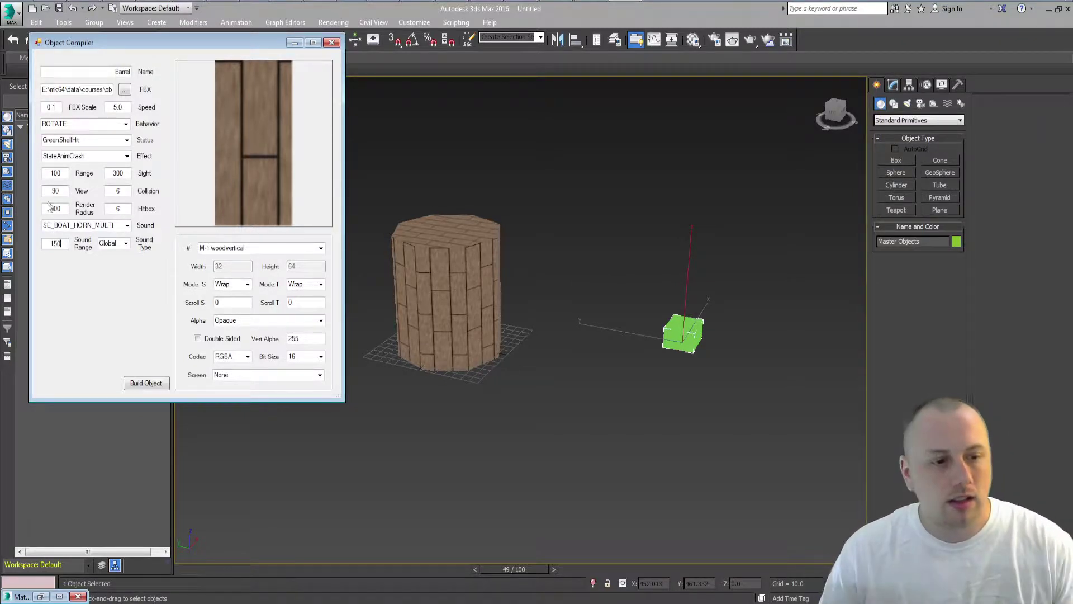
pyautogui.click(126, 243)
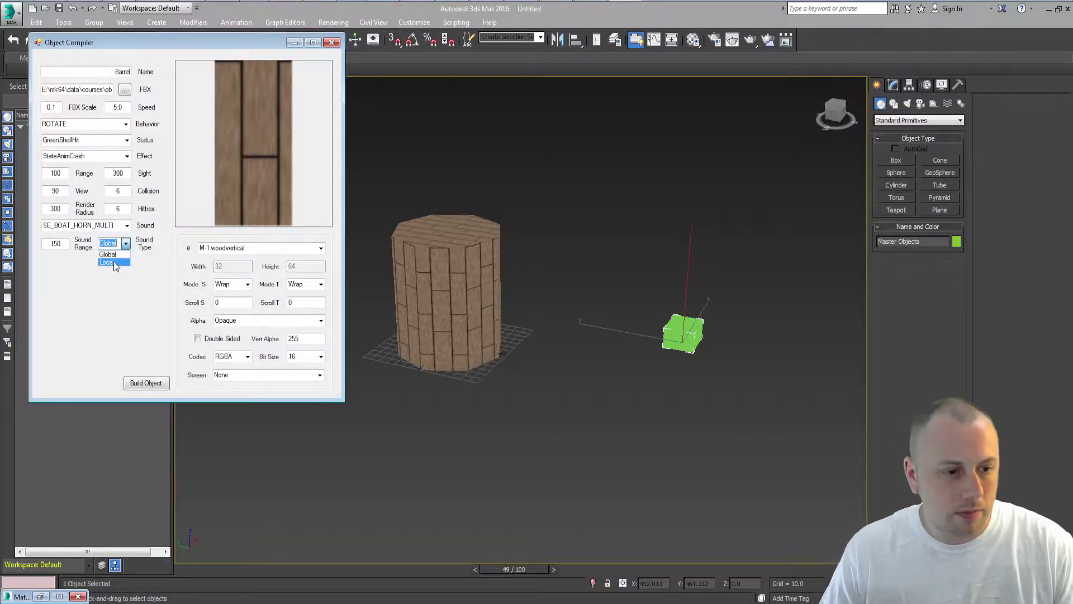
pyautogui.click(114, 266)
pyautogui.click(115, 243)
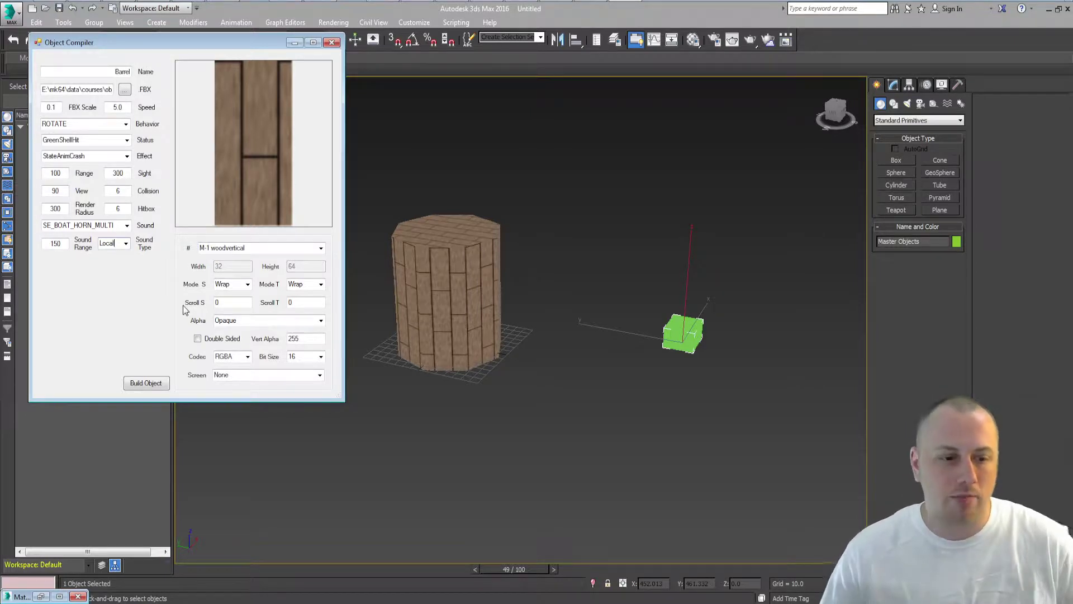
# Build the configured object, save it as Barrel in the objects/barrel folder, and close the Object Compiler
pyautogui.click(144, 384)
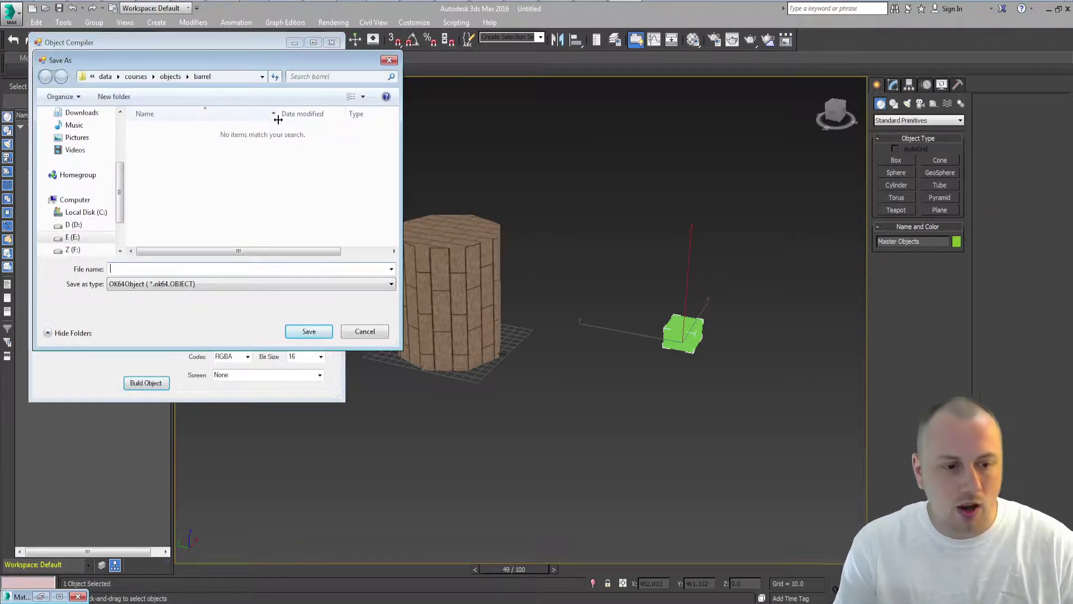
pyautogui.write('Barrel')
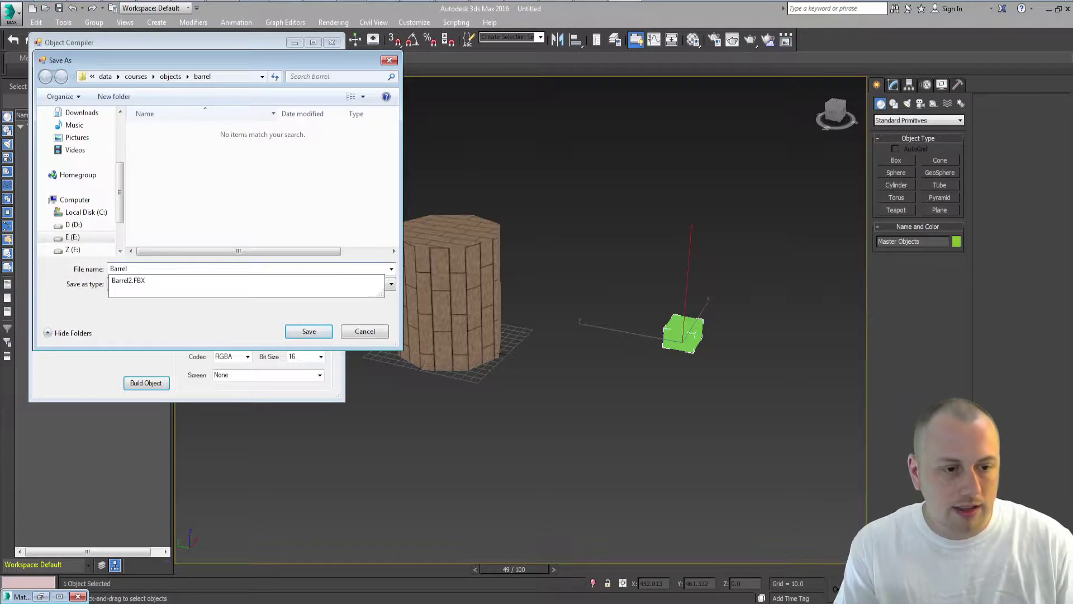
pyautogui.press('Return')
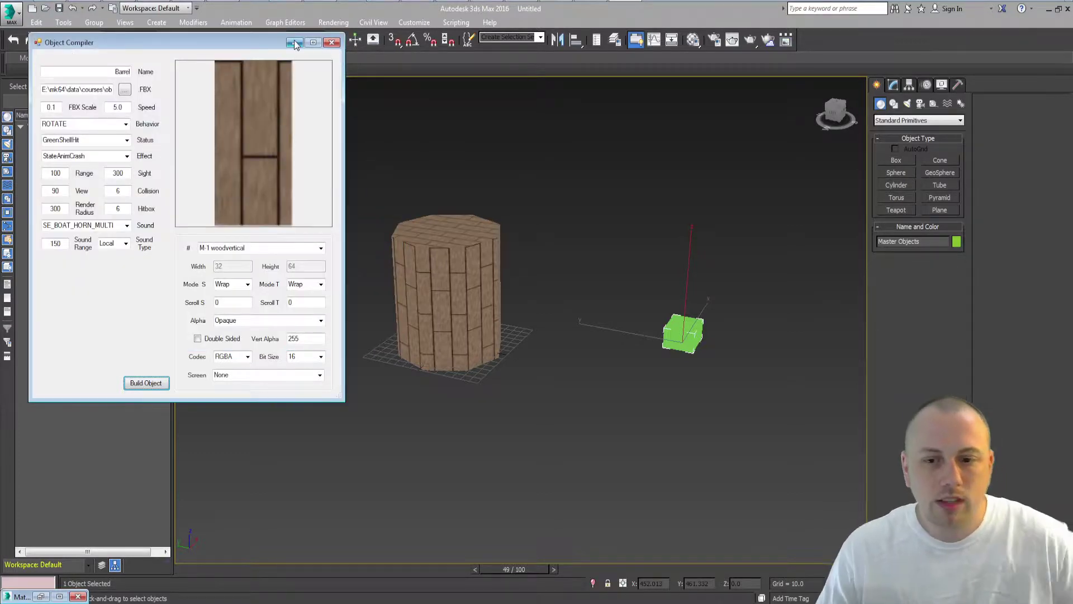
pyautogui.click(334, 42)
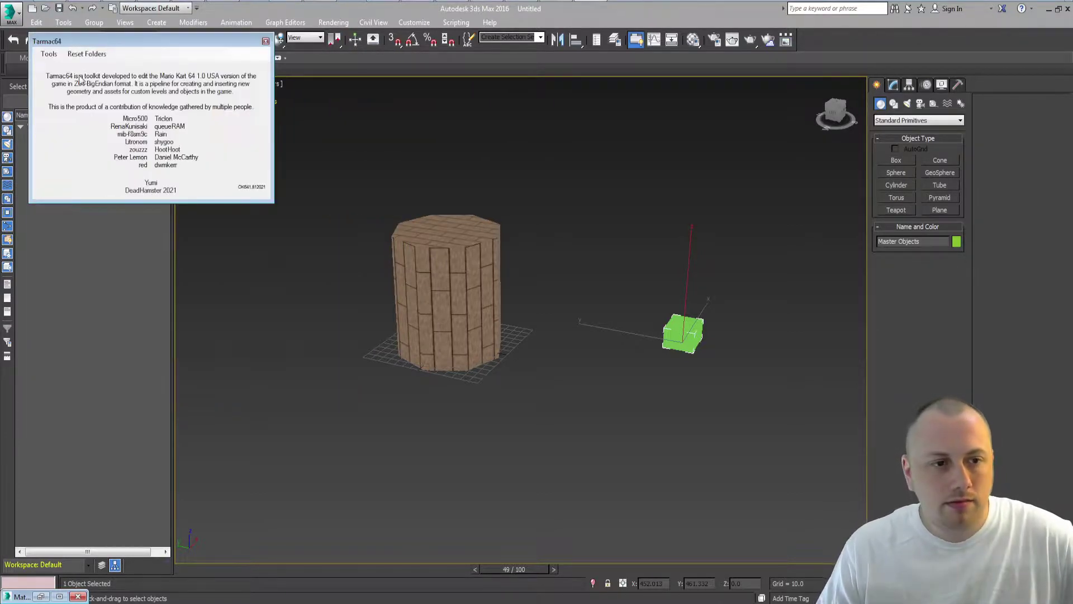
# Open the Course Compiler and load the course model Tutorial5.FBX from the TutorialSeries folder
pyautogui.click(49, 54)
pyautogui.click(50, 66)
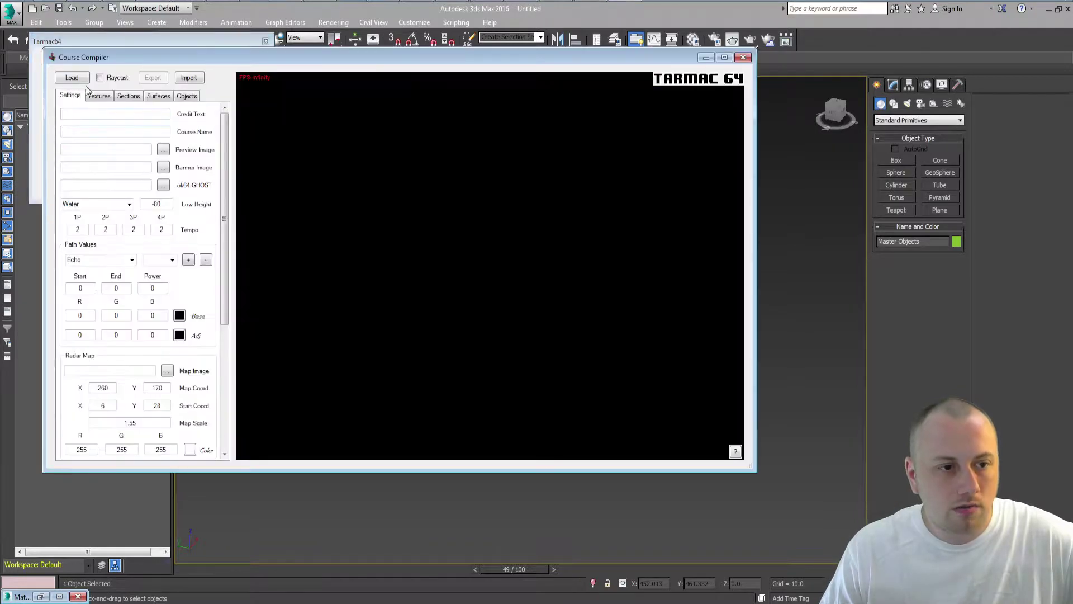
pyautogui.click(72, 79)
pyautogui.press('Return')
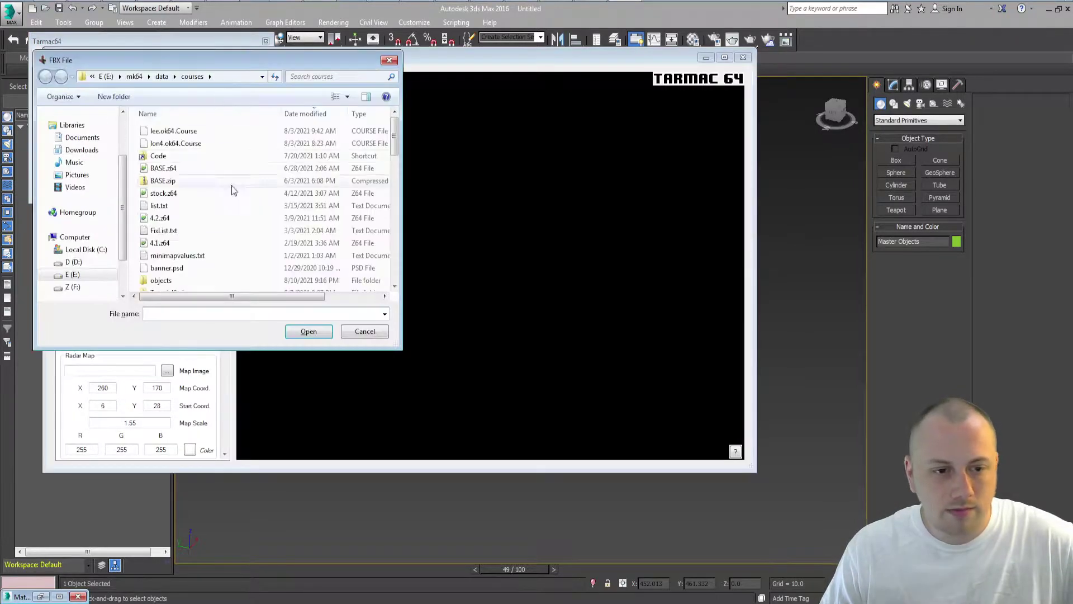
pyautogui.scroll(-1, 173, 288)
pyautogui.doubleClick(174, 268)
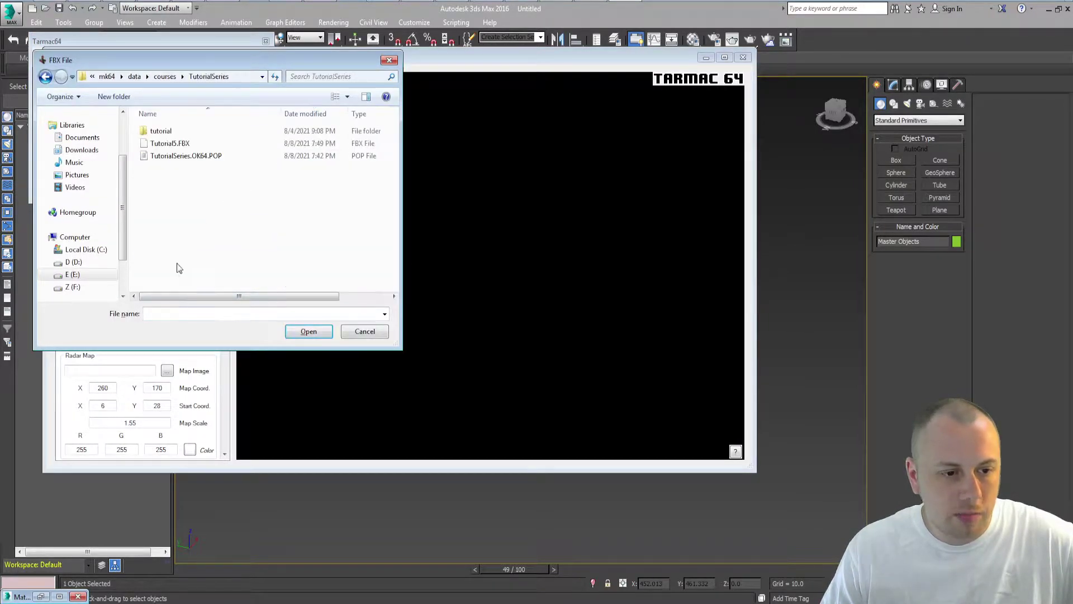
pyautogui.doubleClick(178, 147)
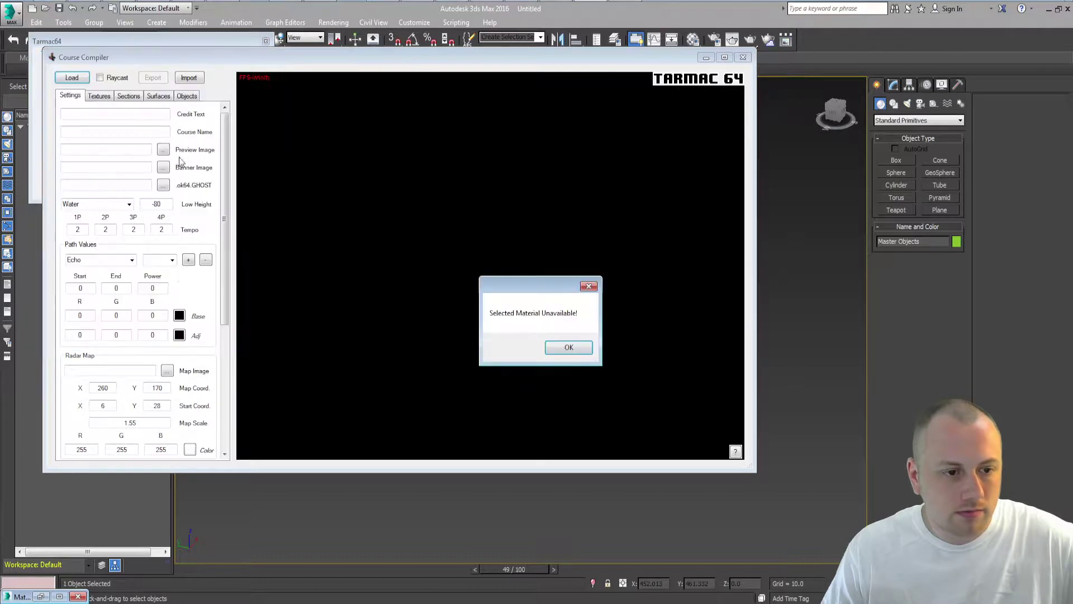
pyautogui.click(565, 349)
pyautogui.click(556, 347)
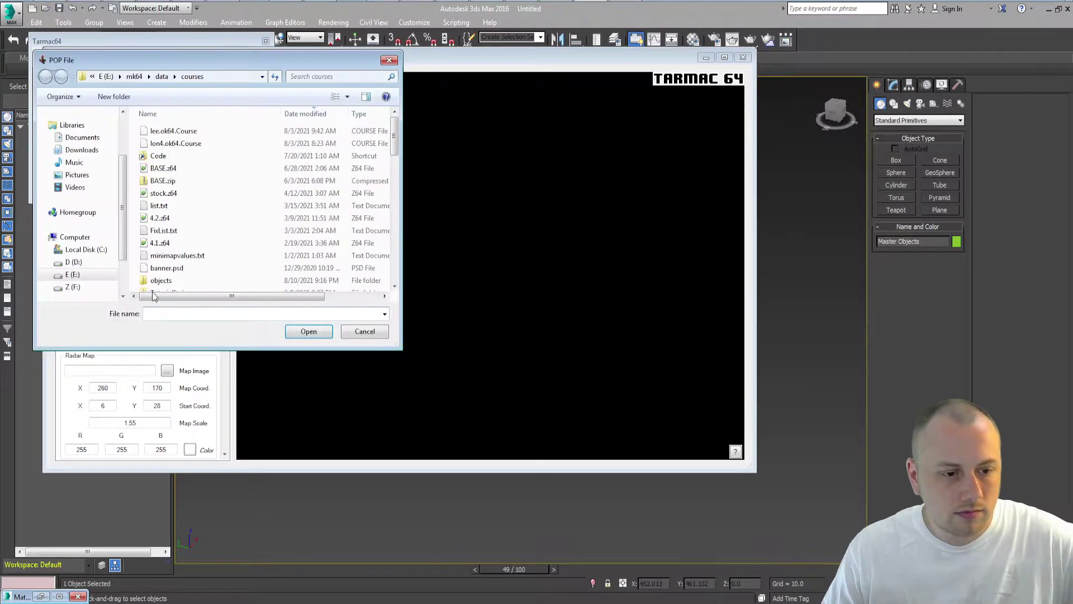
# Load TutorialSeries.OK64.POP from the TutorialSeries folder as the course's POP file
pyautogui.scroll(-1, 187, 268)
pyautogui.doubleClick(187, 262)
pyautogui.click(178, 156)
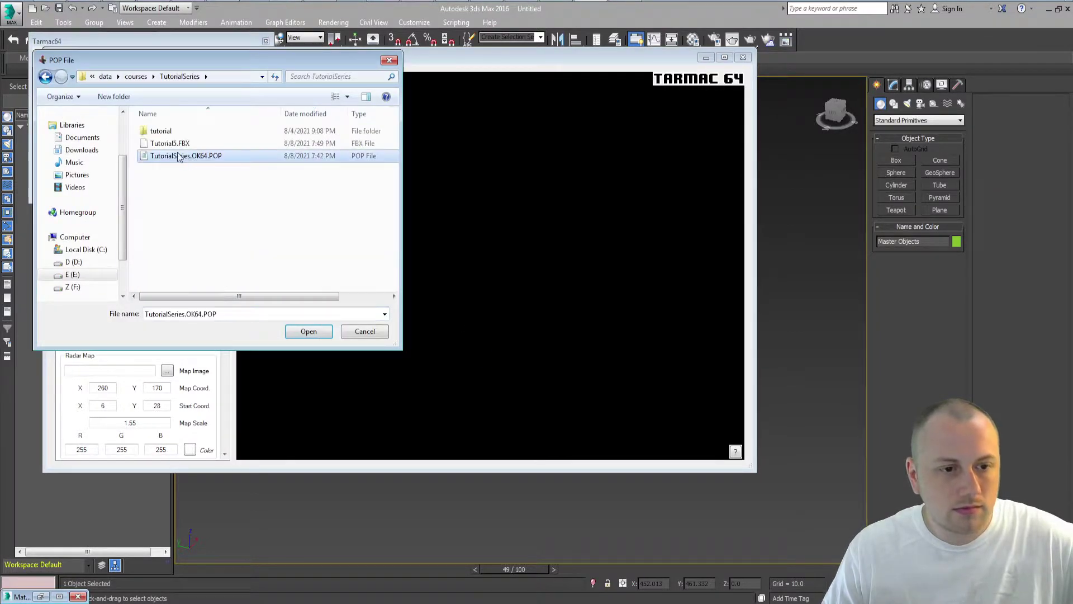
pyautogui.doubleClick(181, 158)
pyautogui.click(563, 346)
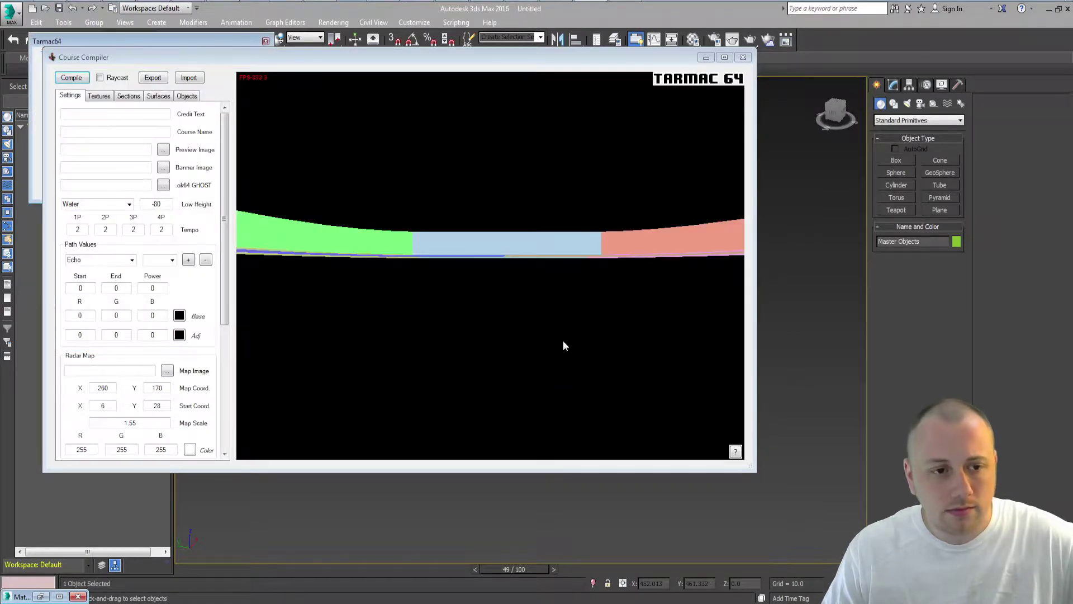
# Maximize the Course Compiler and add the compiled barrel from the objects/barrel folder to the course's available object types
pyautogui.doubleClick(360, 56)
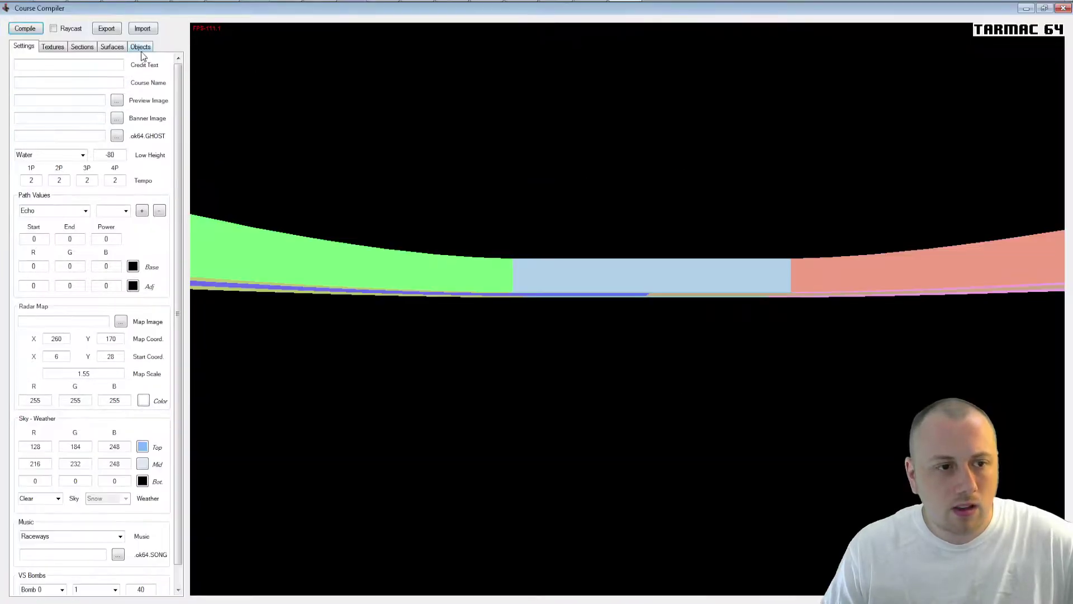
pyautogui.click(141, 49)
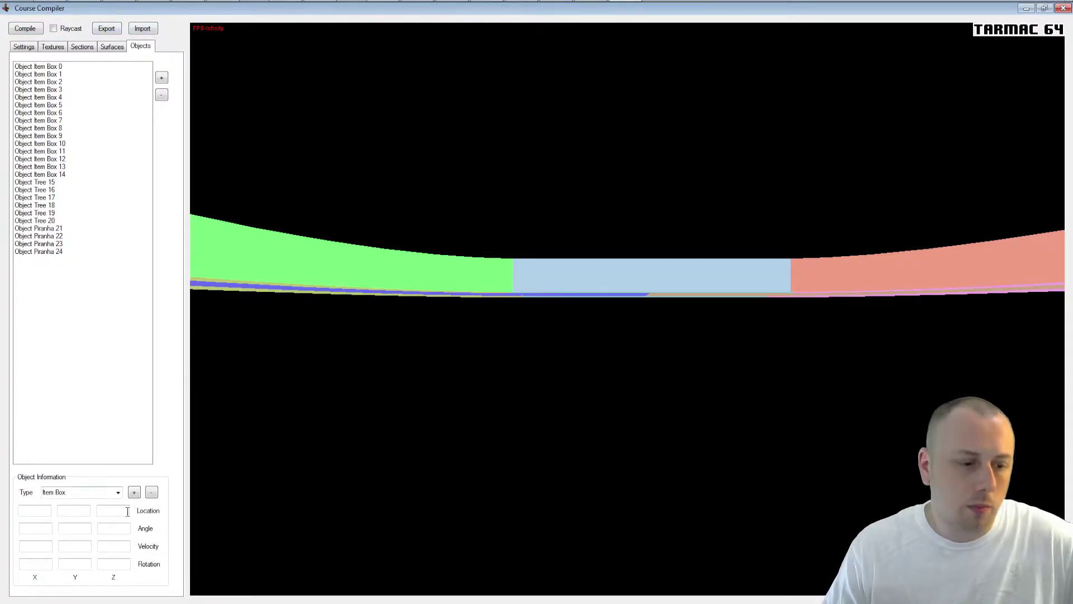
pyautogui.click(139, 495)
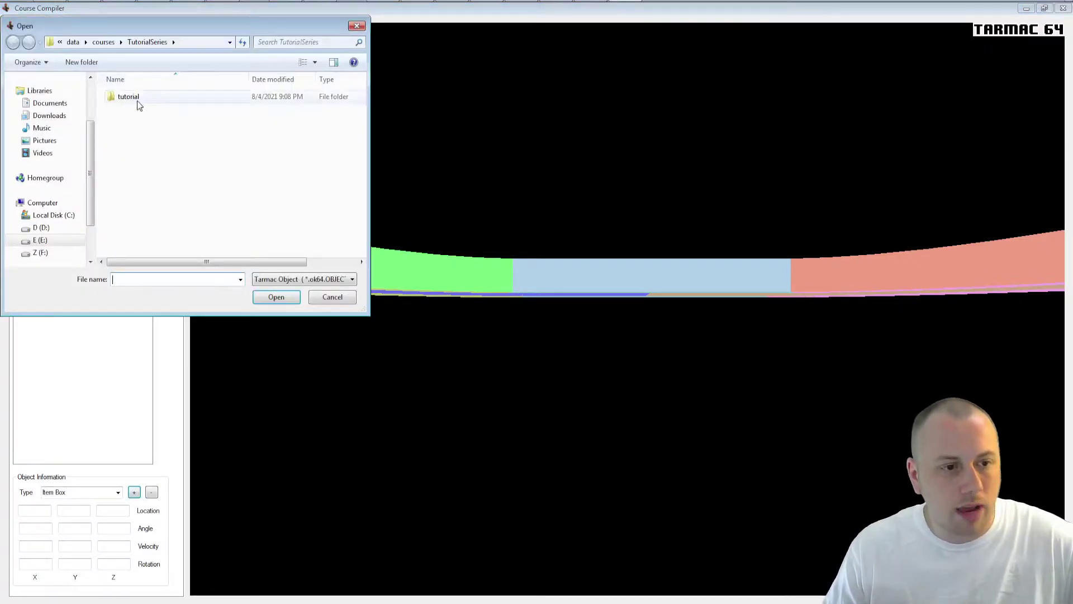
pyautogui.hotkey('alt', 'Up')
pyautogui.write('obj')
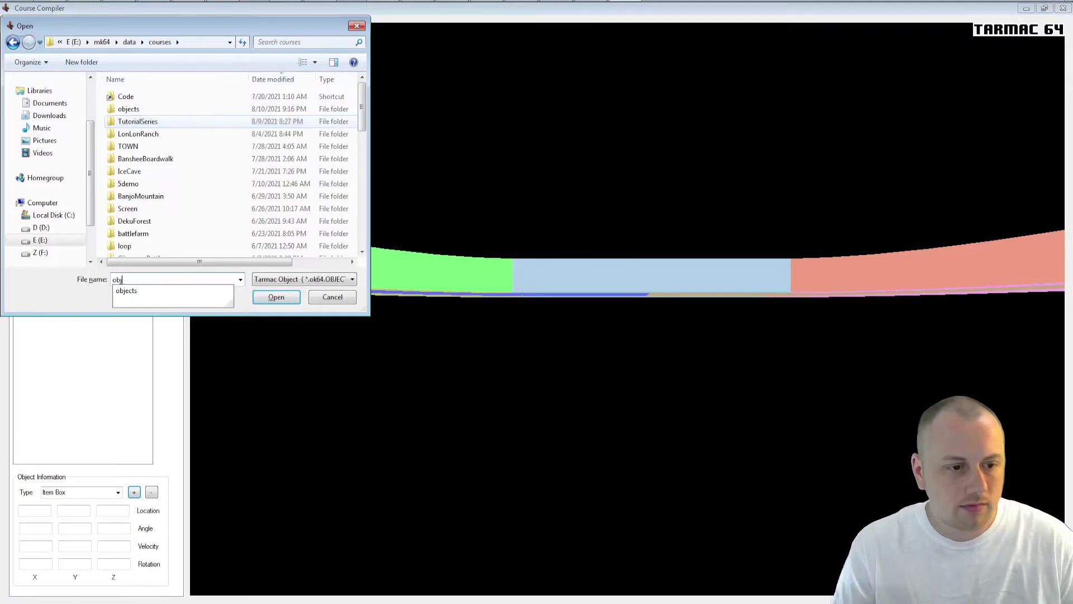
pyautogui.press('Down')
pyautogui.press('Return')
pyautogui.doubleClick(180, 104)
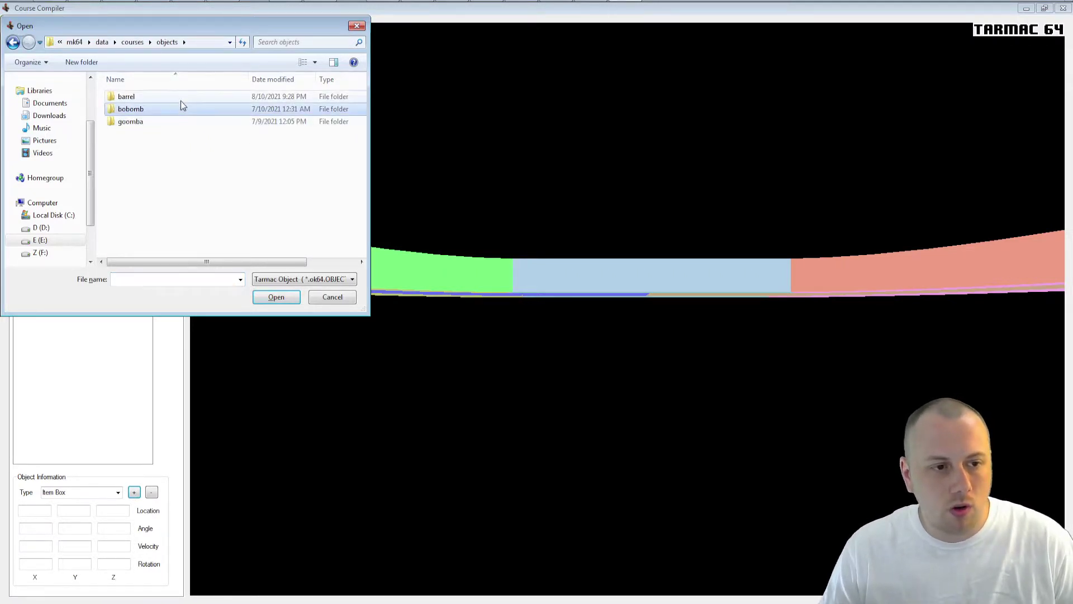
pyautogui.doubleClick(180, 100)
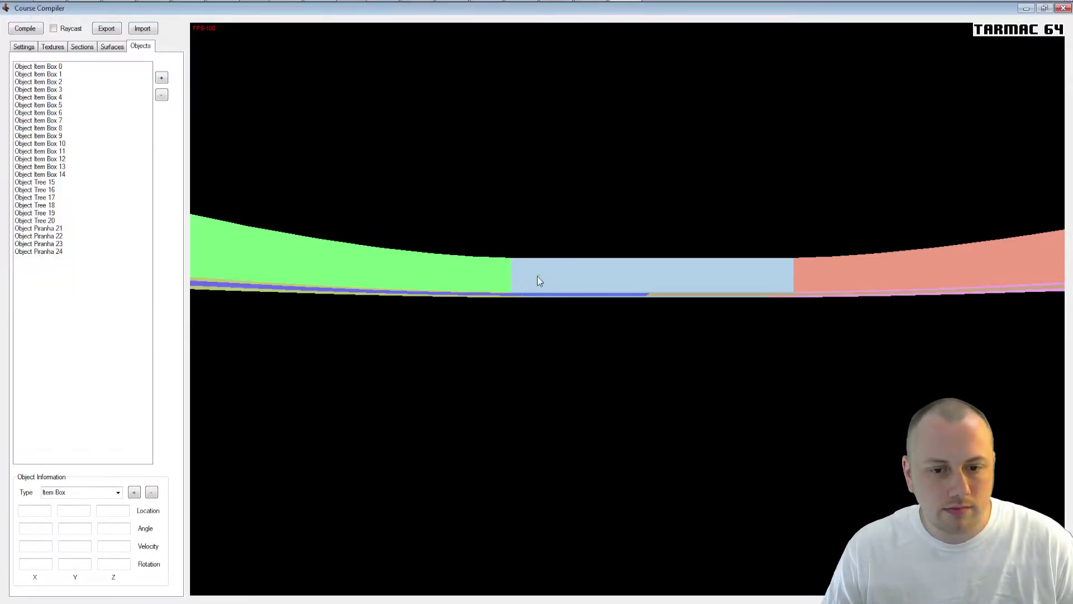
# Place a new object on the track at about X 815, Y 419, Z 38 and set its type to Barrel
pyautogui.moveTo(533, 277); pyautogui.dragTo(501, 508, button='middle')
pyautogui.click(503, 510)
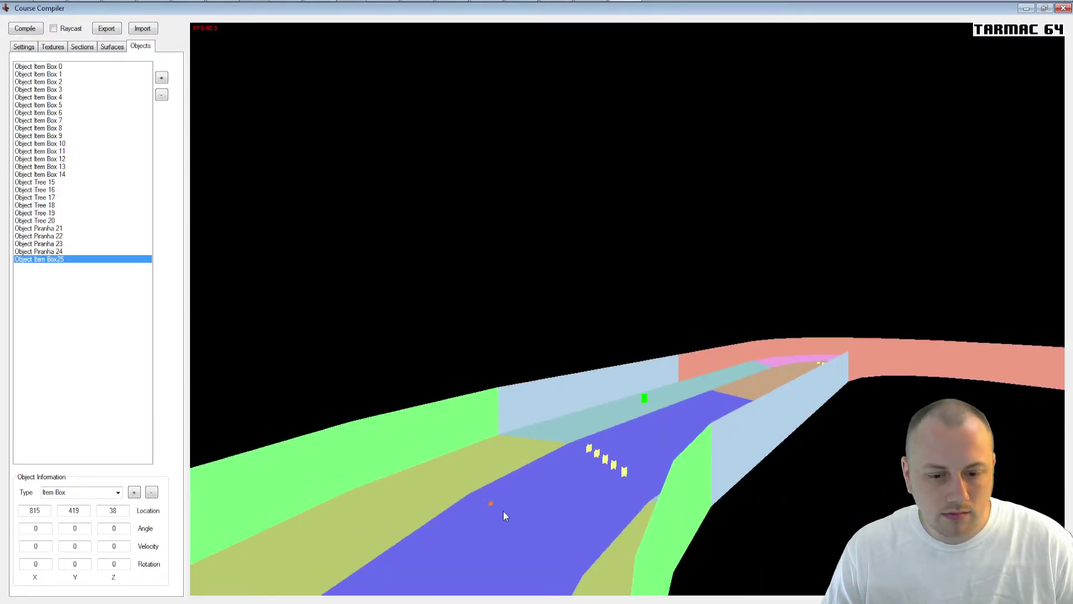
pyautogui.click(118, 493)
pyautogui.click(64, 533)
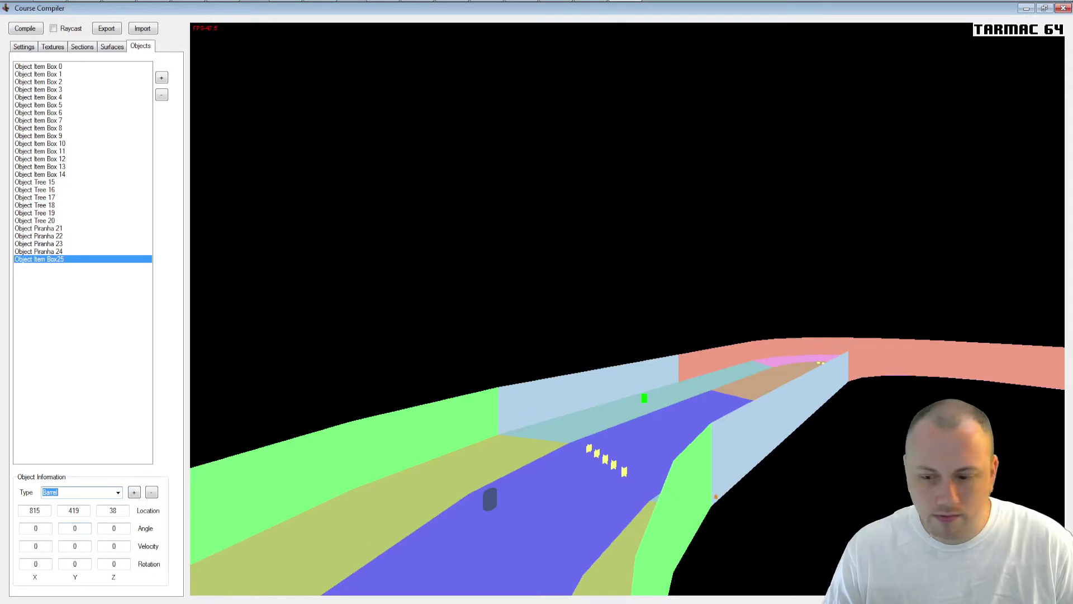
pyautogui.press('Tab')
# Turn on textured display for the course view and inspect the placed barrel up close
pyautogui.click(198, 543)
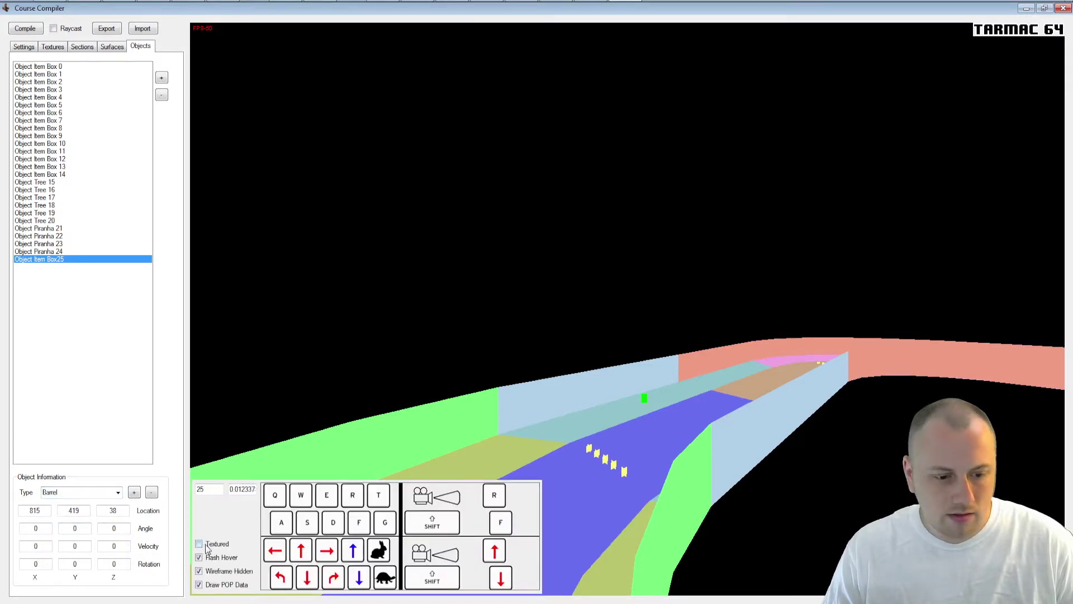
pyautogui.click(401, 317)
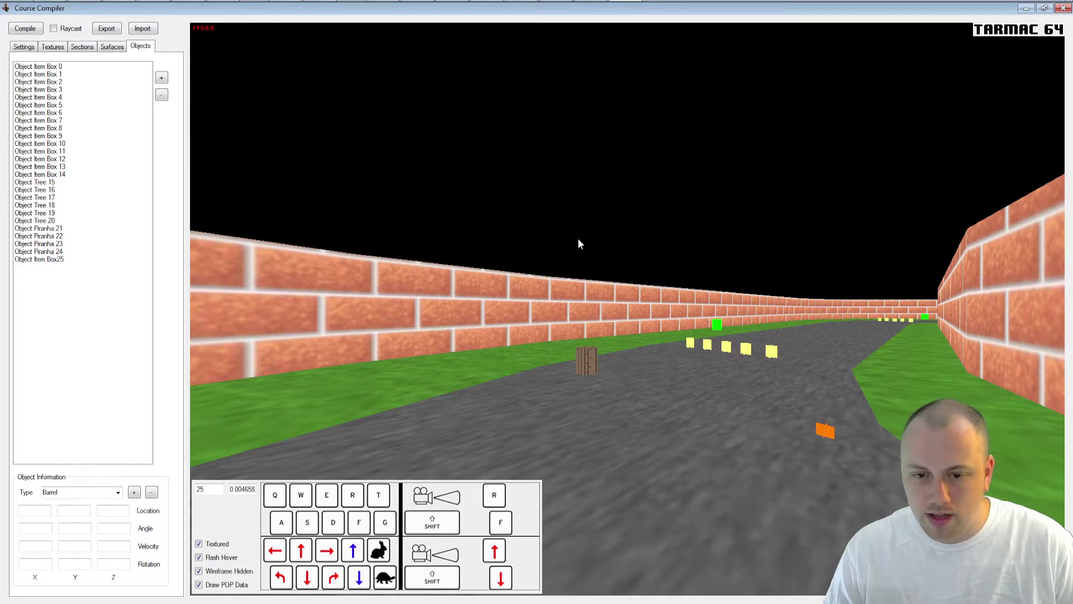
pyautogui.press('w')
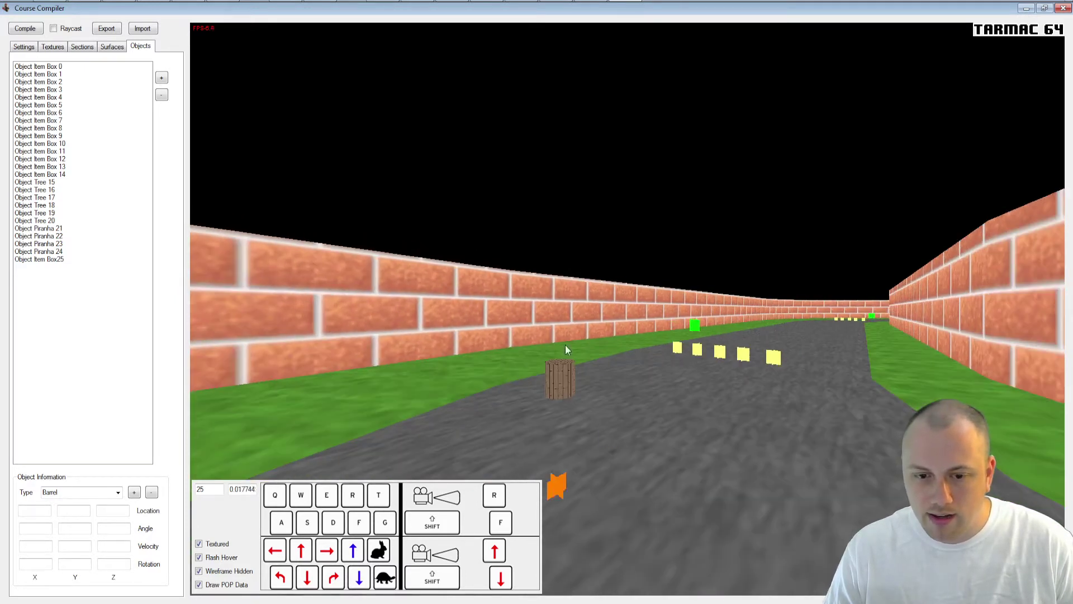